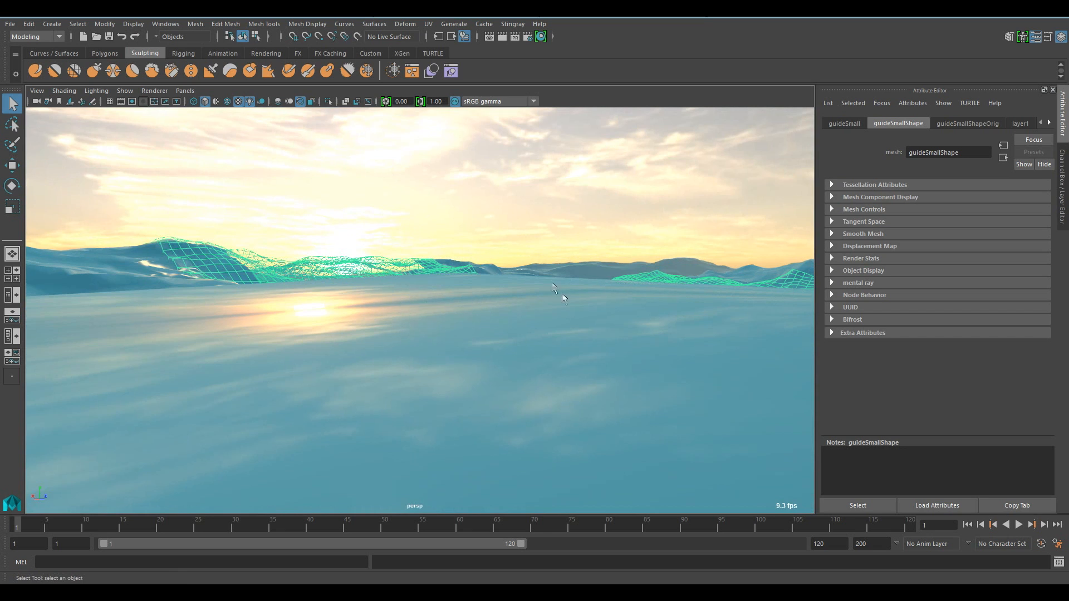
Switch to the FX menu set and detach the Bifrost menu as a floating window beside the viewport.
left_click(55, 36)
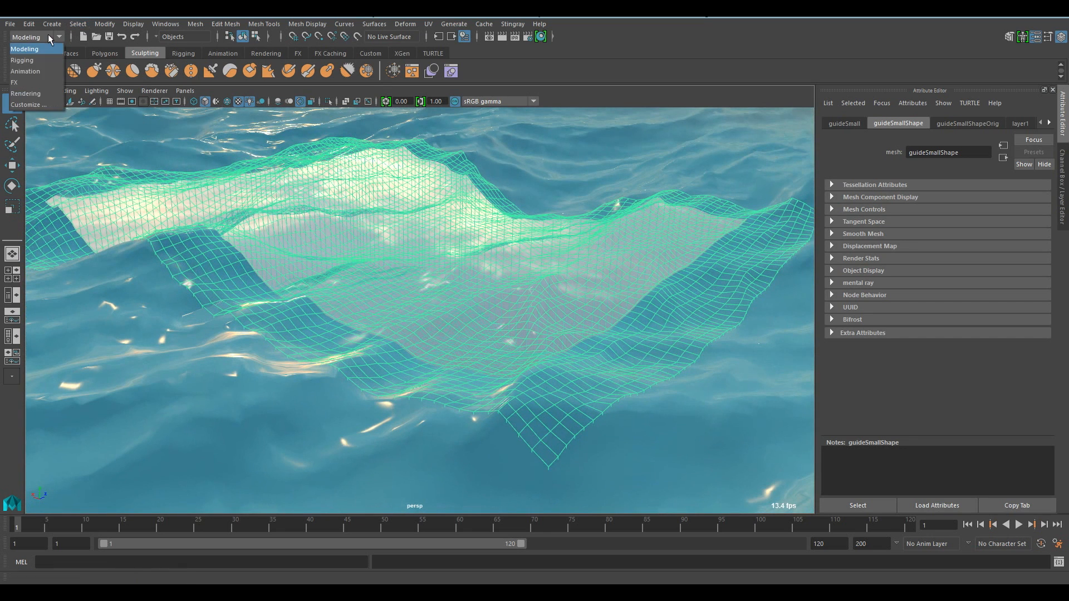
left_click(54, 78)
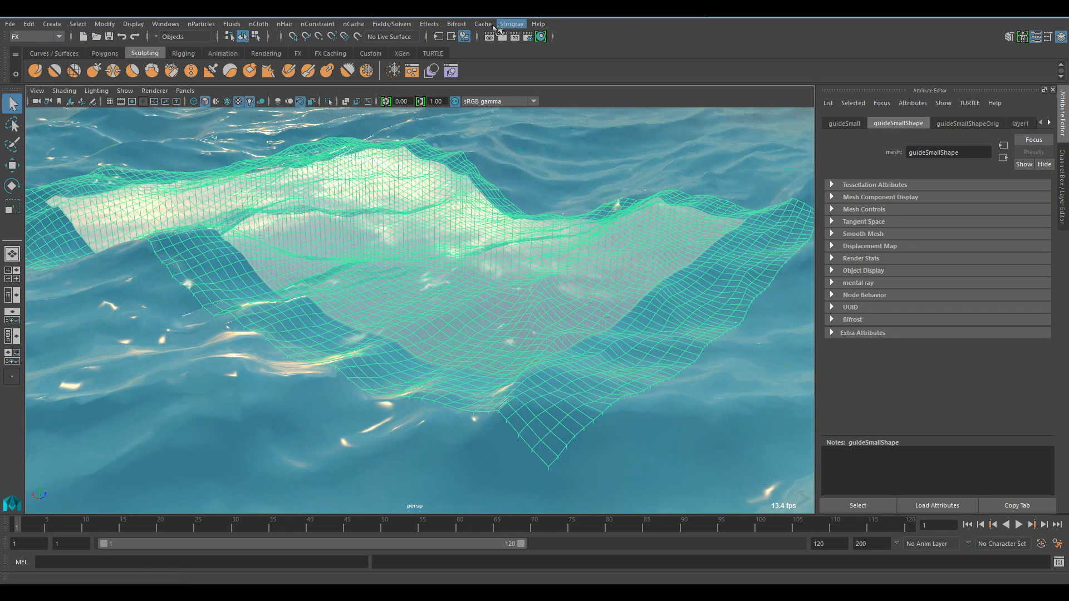
left_click(457, 25)
left_click(460, 33)
left_click_drag(490, 25, 877, 122)
Create a Bifrost liquid from the selected guideSmall mesh and view its particles from below the water surface.
left_click_drag(458, 245, 402, 298, "alt")
scroll(407, 290, "up", 3)
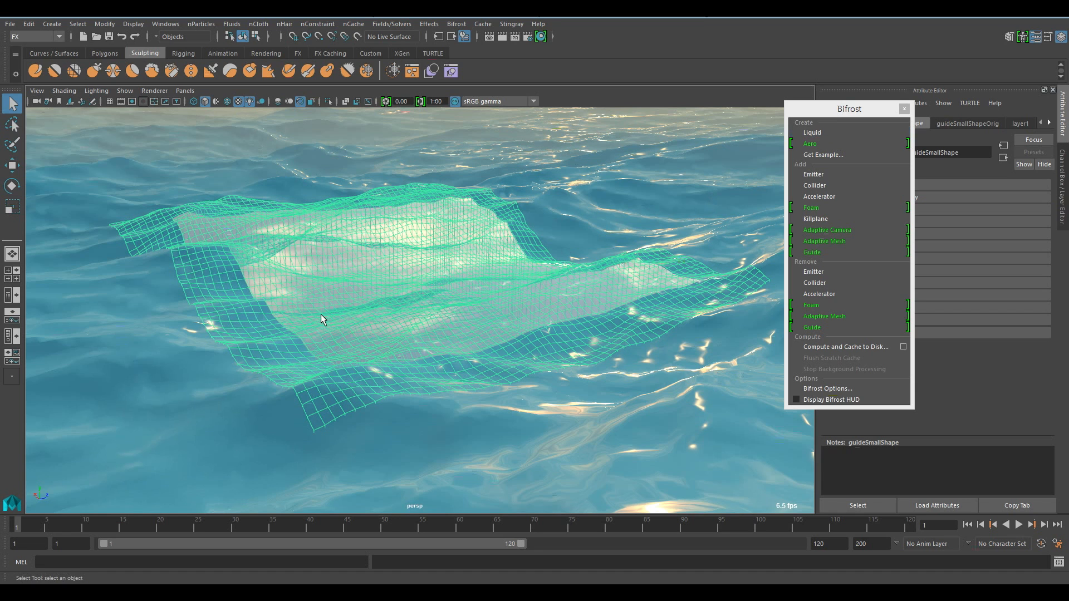
left_click(818, 132)
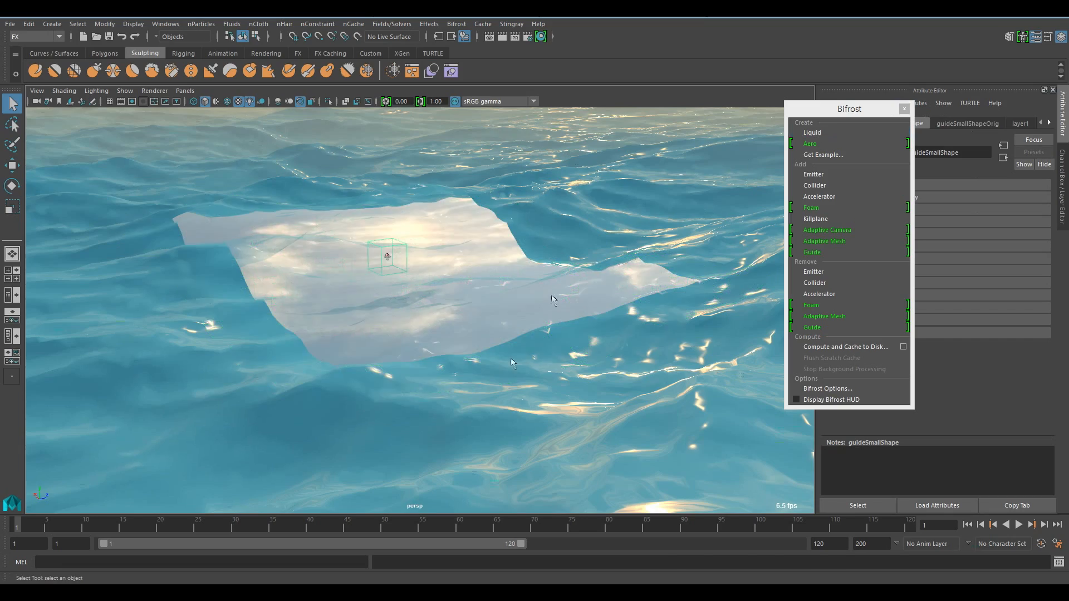
mouse_move(387, 303)
left_mouse_down("alt")
mouse_move(426, 301)
mouse_move(416, 305)
left_mouse_up("alt")
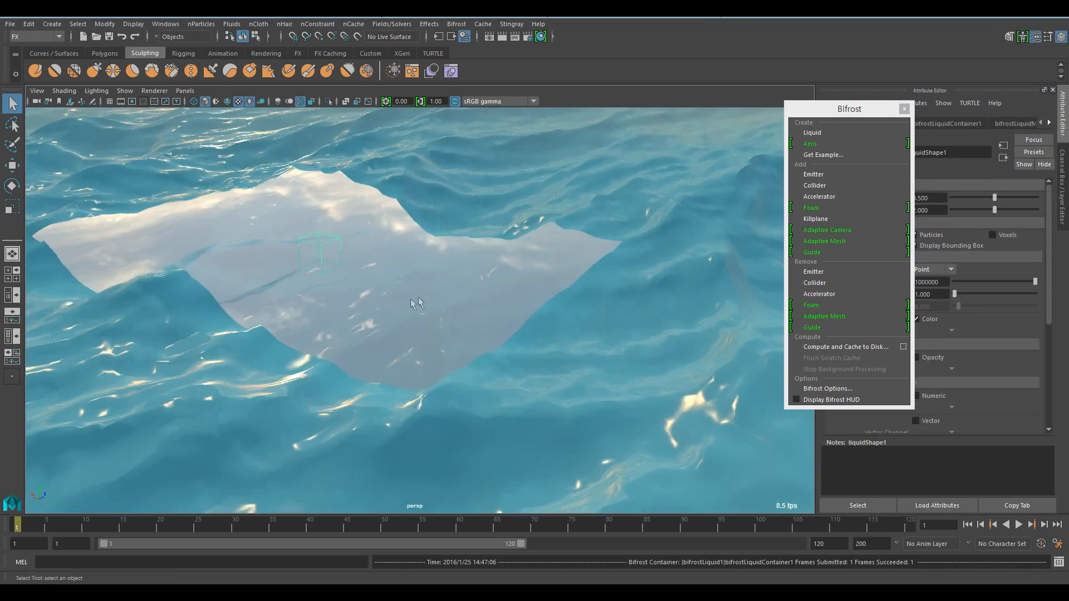
right_click_drag(556, 289, 446, 284, "alt")
left_click_drag(446, 284, 423, 253, "alt")
right_click_drag(422, 253, 707, 255, "alt")
middle_click_drag(595, 349, 545, 205, "alt")
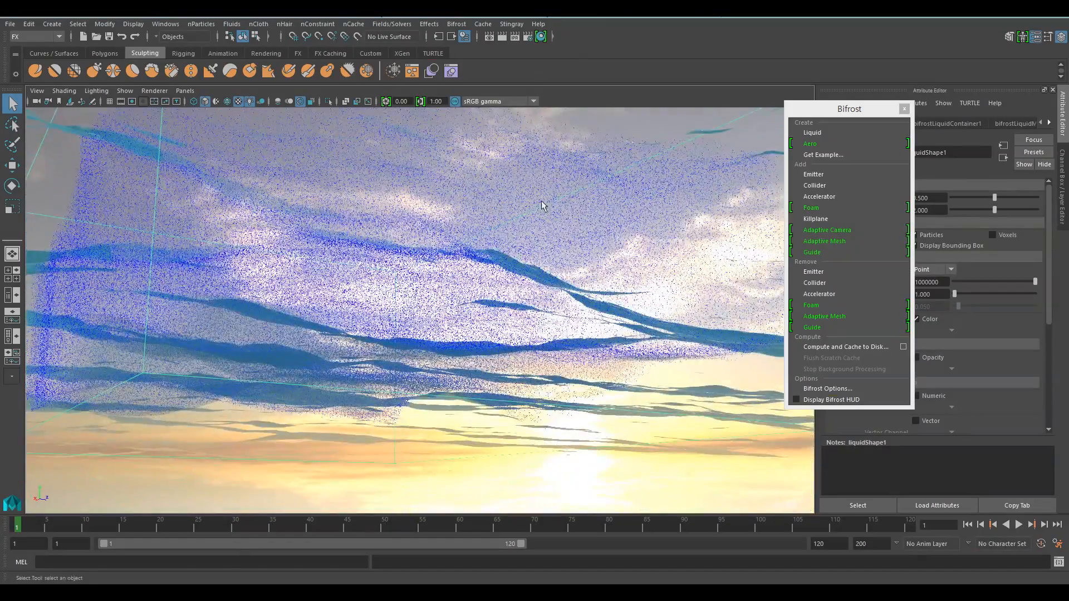
Move the floating Bifrost menu away from the liquid's attributes and close it.
left_click_drag(544, 206, 691, 307, "alt")
right_click_drag(691, 307, 401, 260, "alt")
left_click_drag(401, 260, 730, 182, "alt")
left_click_drag(884, 104, 131, 197)
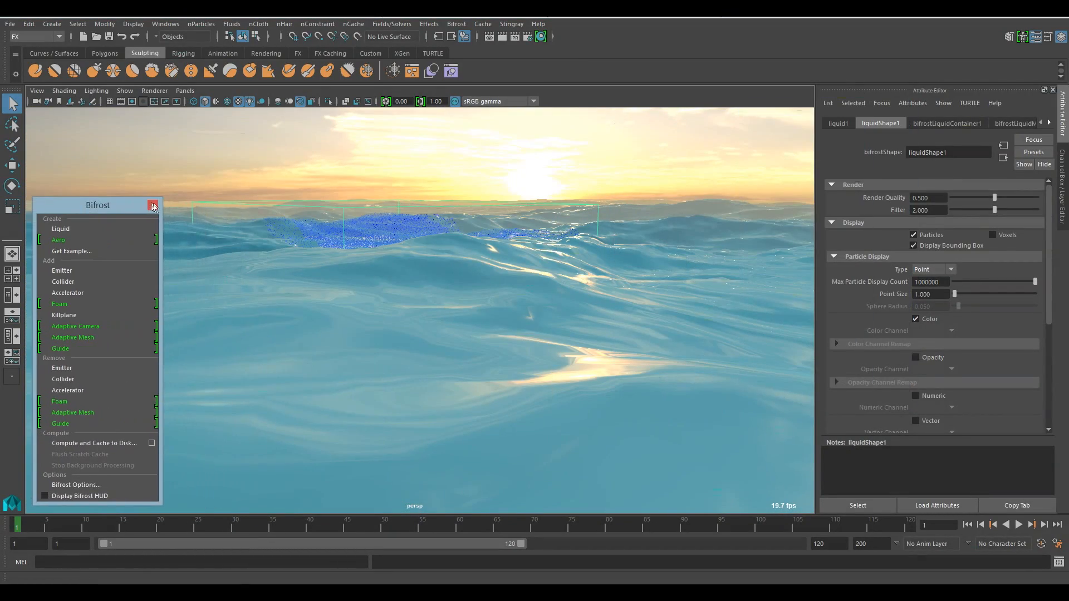
left_click(152, 206)
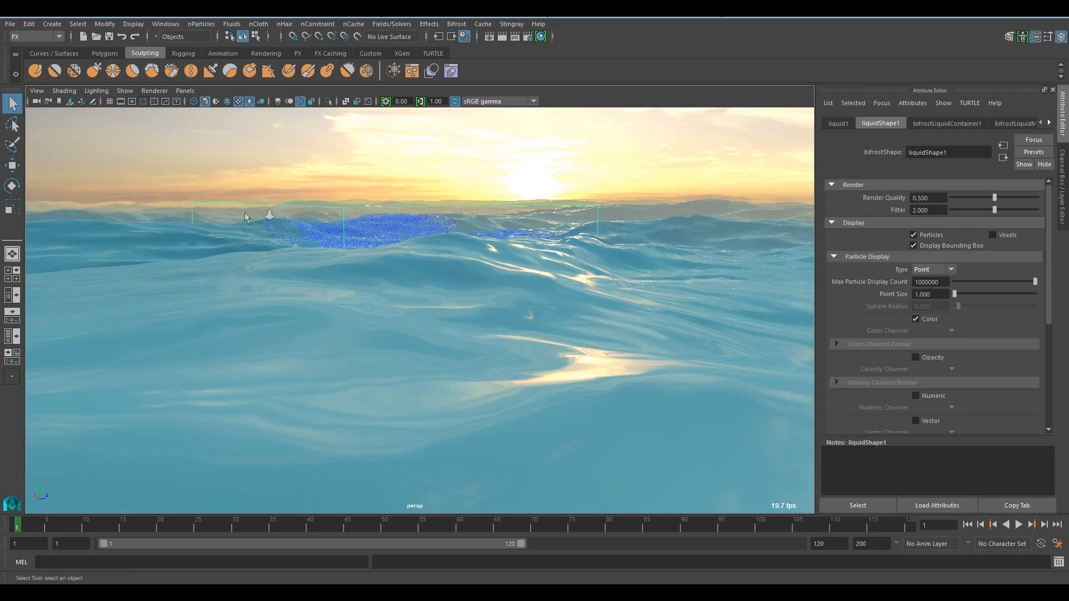
Play the liquid simulation briefly while viewing the particles from below, and stop the playback.
right_click_drag(270, 214, 522, 229, "alt")
left_click_drag(521, 229, 522, 206, "alt")
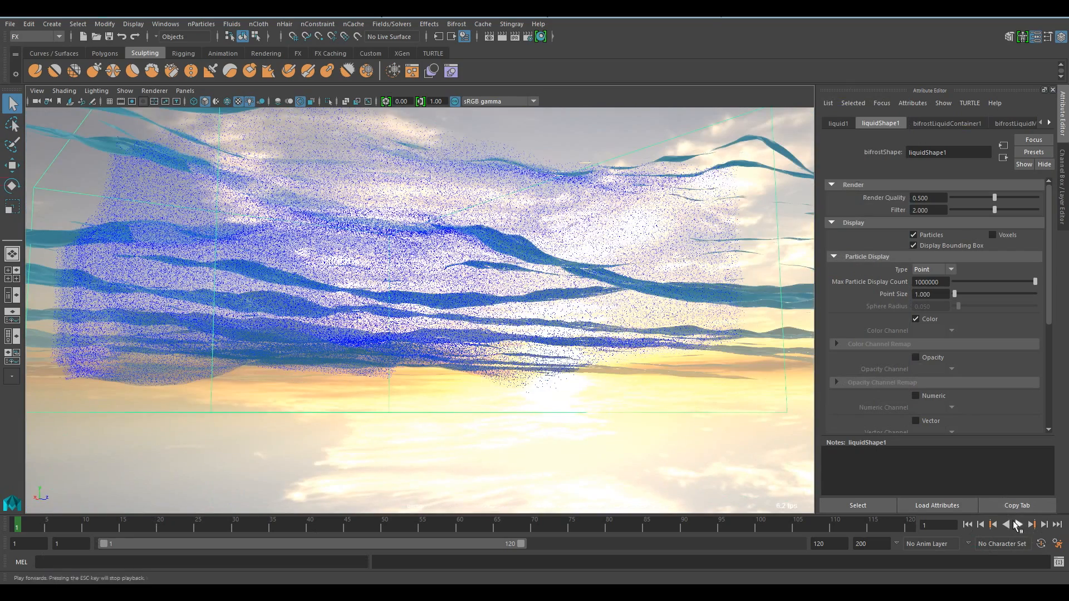
left_click(1018, 525)
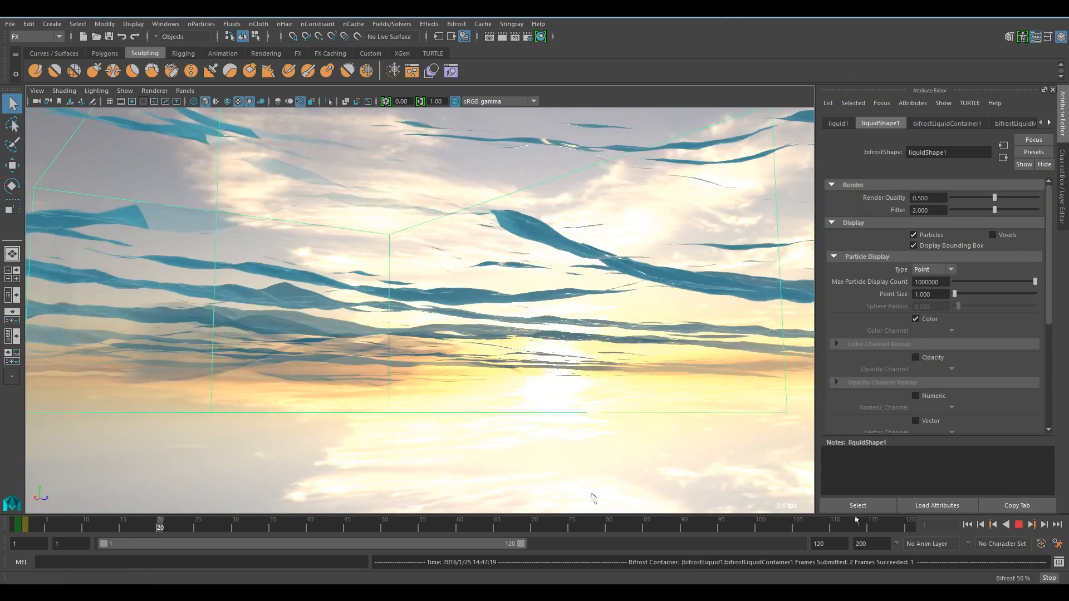
left_click(1018, 525)
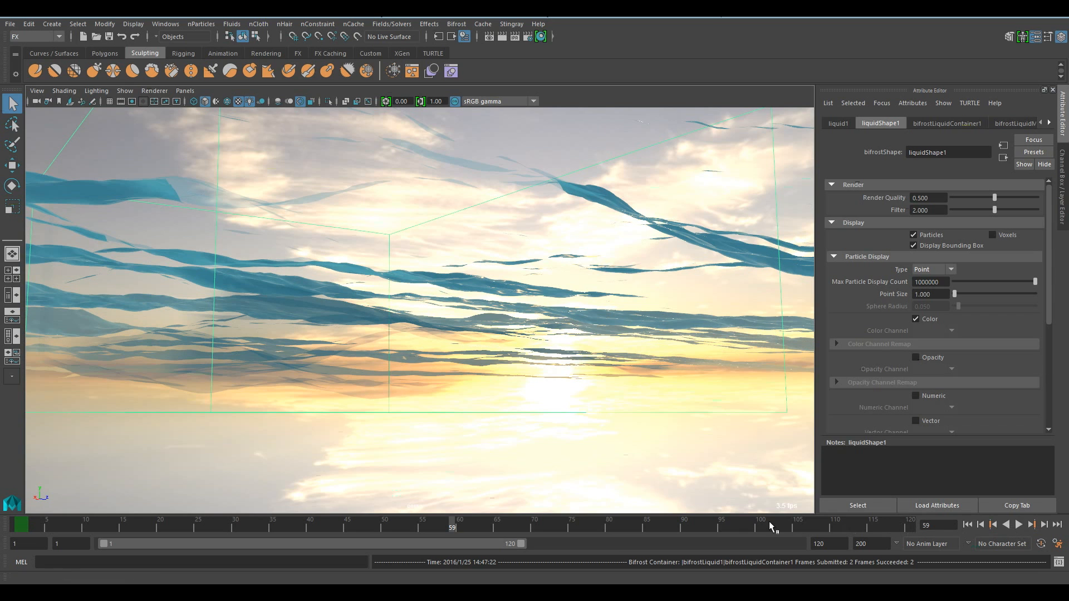
Set the timeline's playback speed to Play Every Frame, Free.
right_click(770, 521)
mouse_move(806, 451)
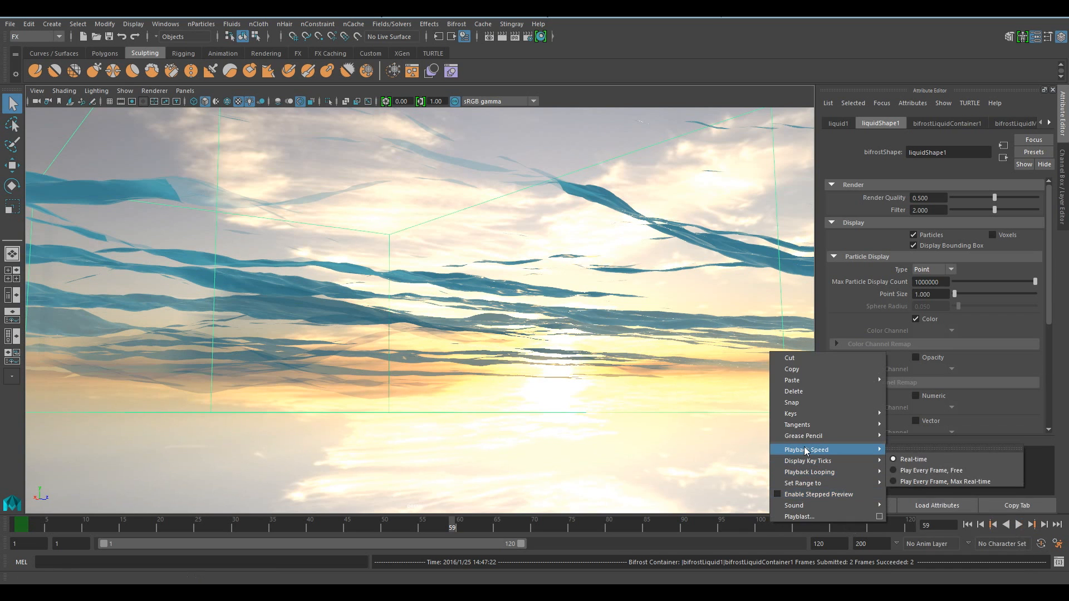
left_click(912, 472)
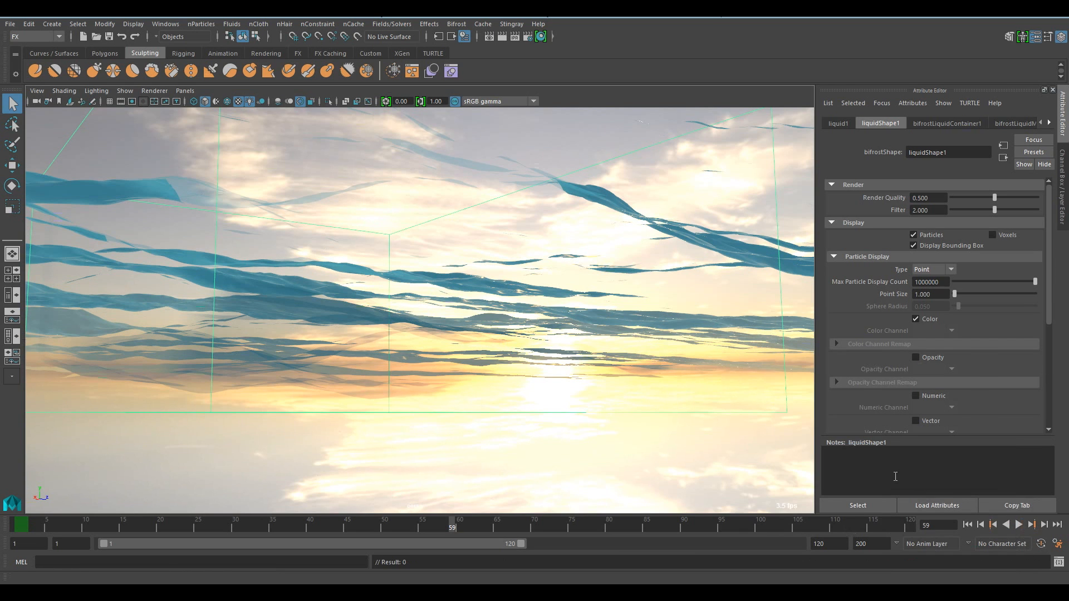
Simulate the liquid from the first frame, and stop both the Bifrost background processing and the playback.
left_click(968, 525)
left_click(1018, 526)
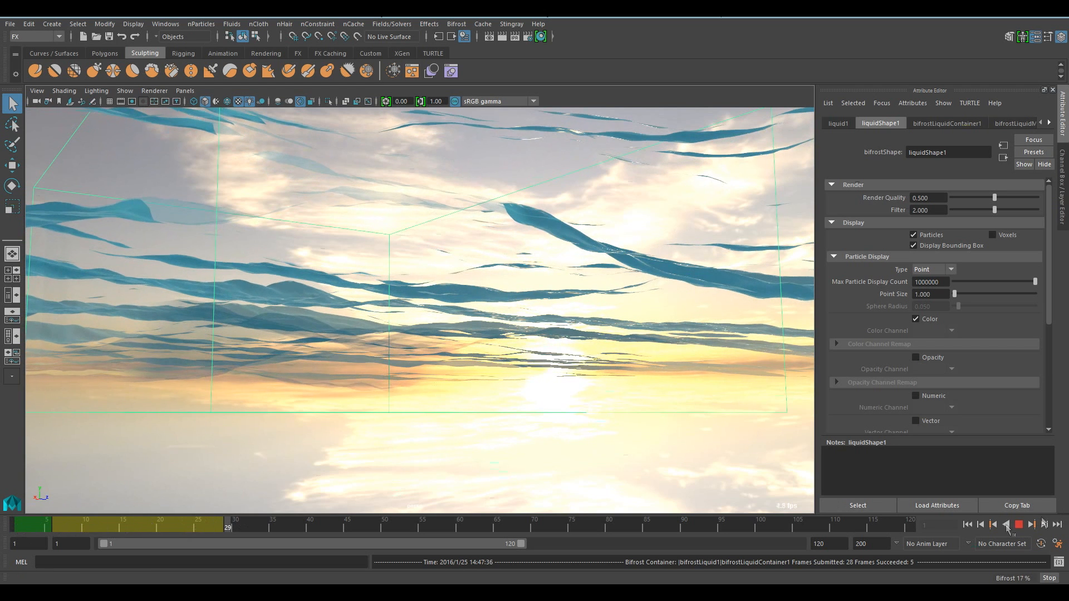
left_click(1048, 578)
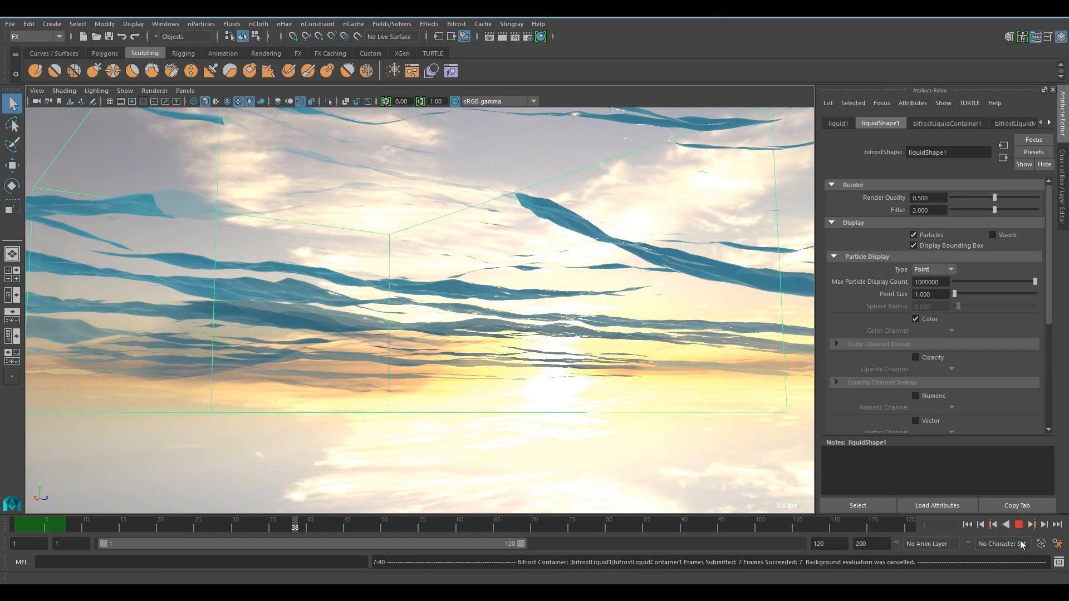
left_click(1022, 525)
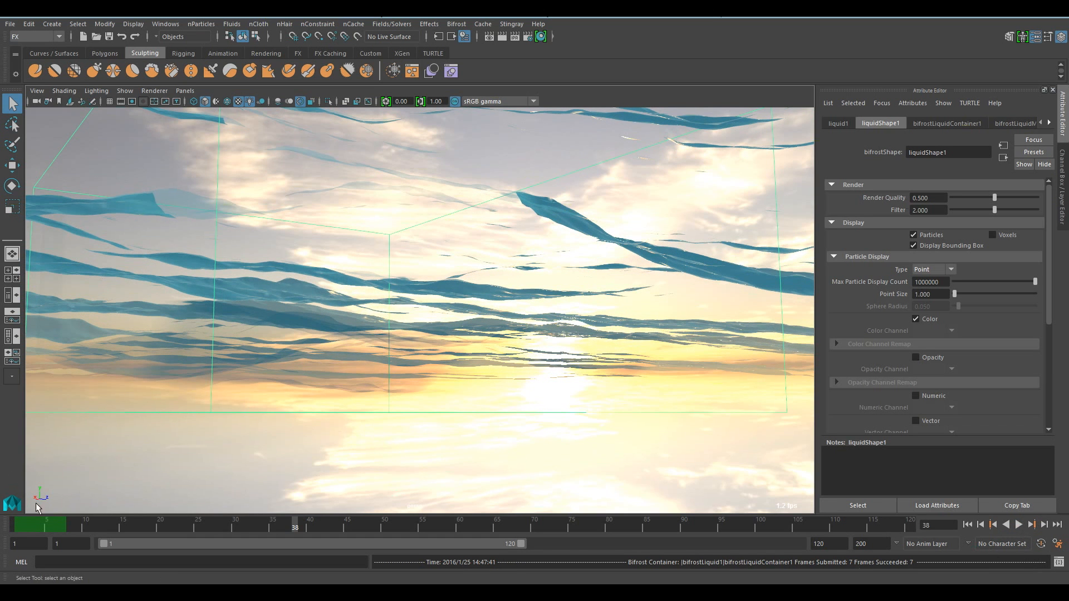
Check the liquid particles at frames 11 and 4 from several angles, and return to frame 1.
left_click(93, 523)
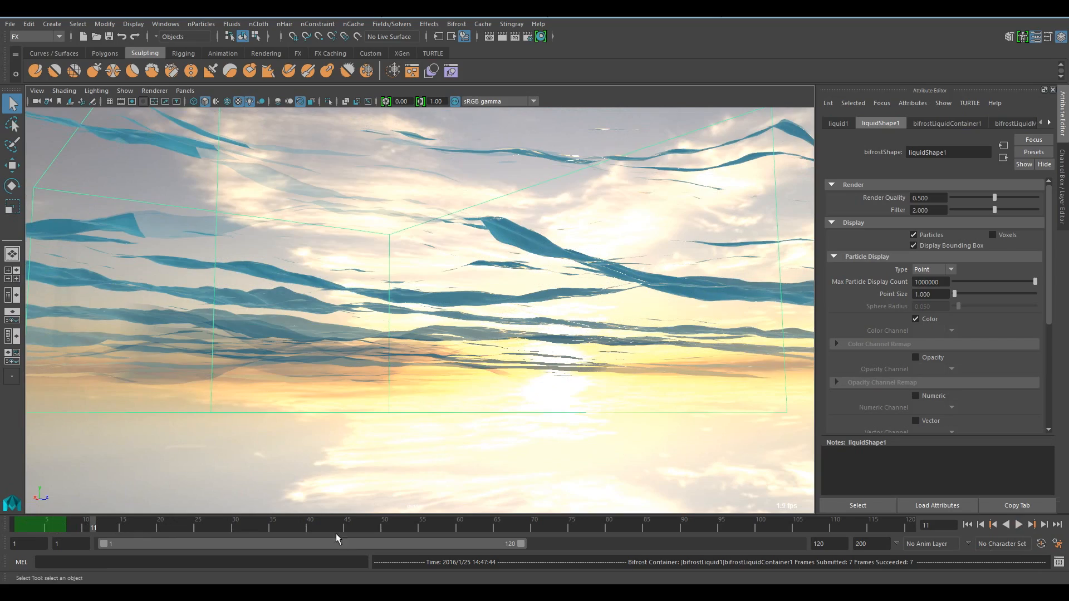
left_click(35, 531)
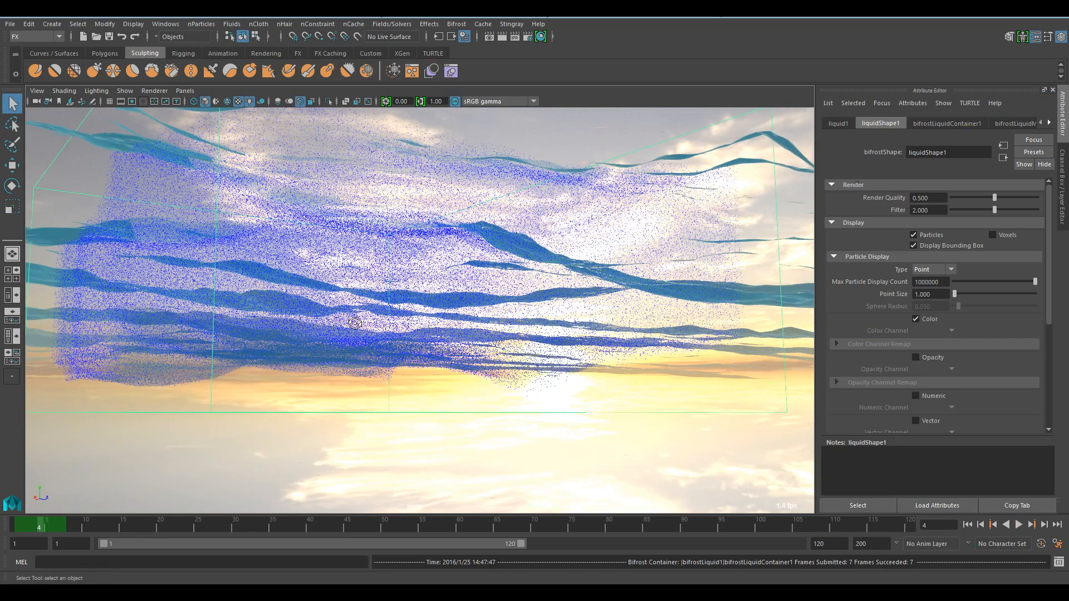
left_click_drag(350, 319, 383, 353, "alt")
scroll(457, 286, "down", 6)
left_click_drag(356, 298, 578, 339, "alt")
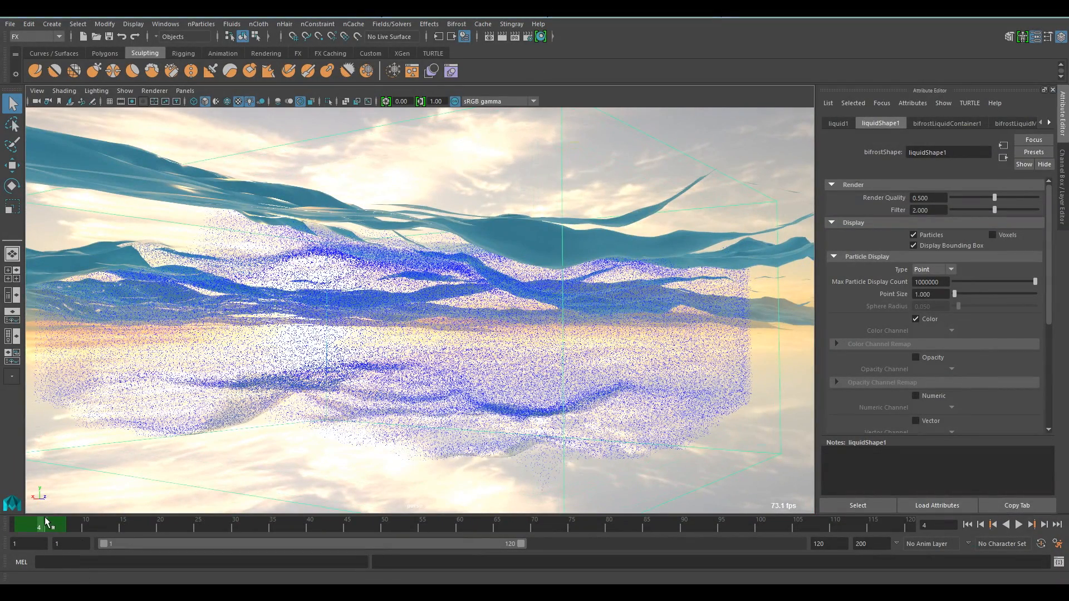
left_click_drag(45, 527, 17, 527)
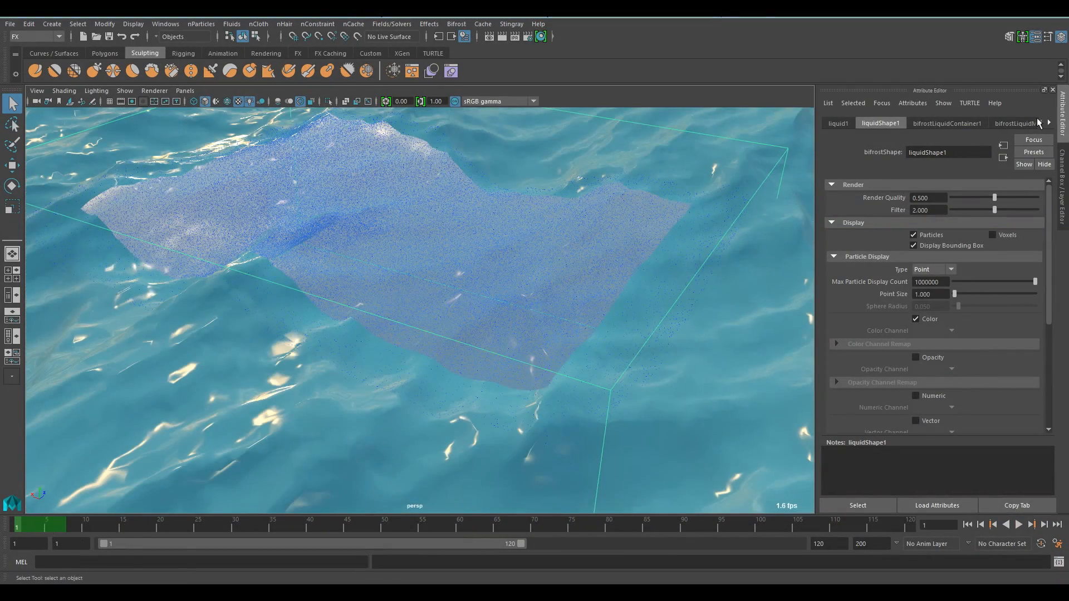
Look through the liquid container and liquid shape attributes, and turn on the Voxels display for the liquid shape.
left_click(974, 124)
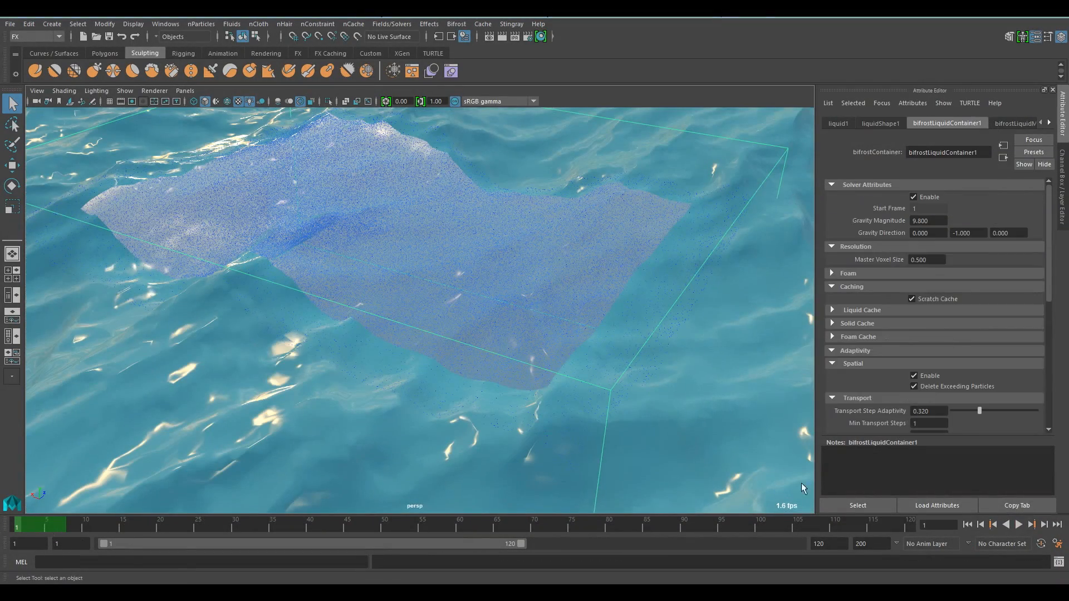
left_click(878, 126)
scroll(935, 295, "down", 5)
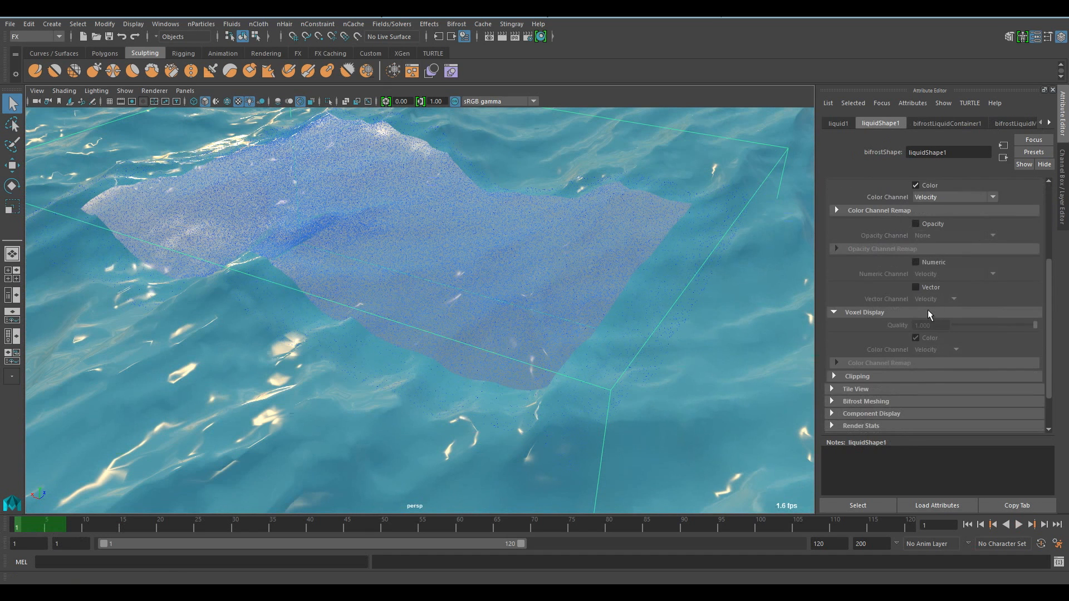
scroll(879, 349, "down", 2)
scroll(891, 323, "up", 7)
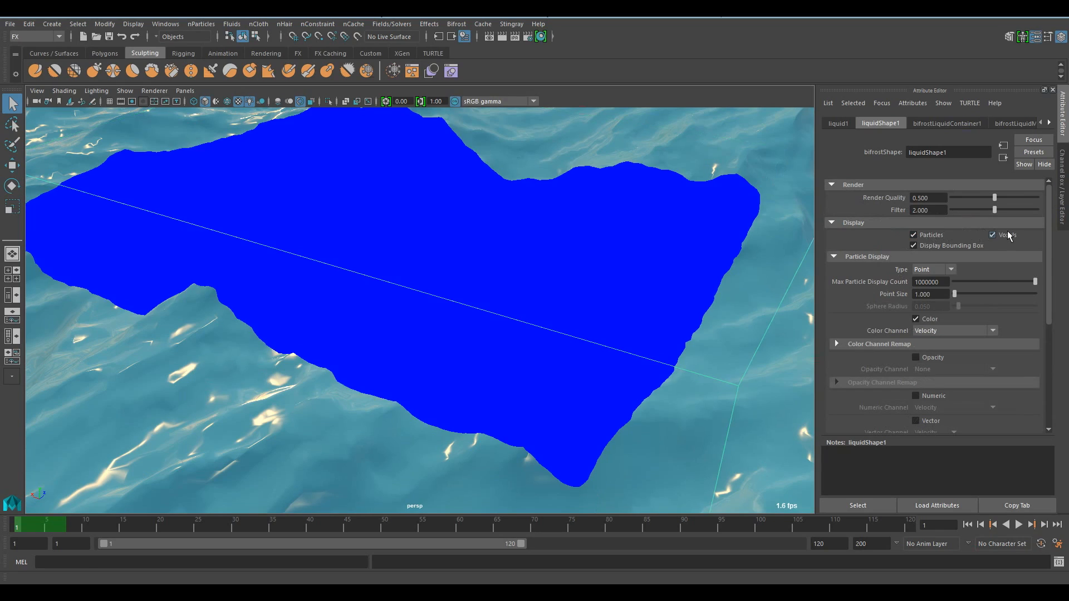
left_click_drag(499, 318, 529, 282, "alt")
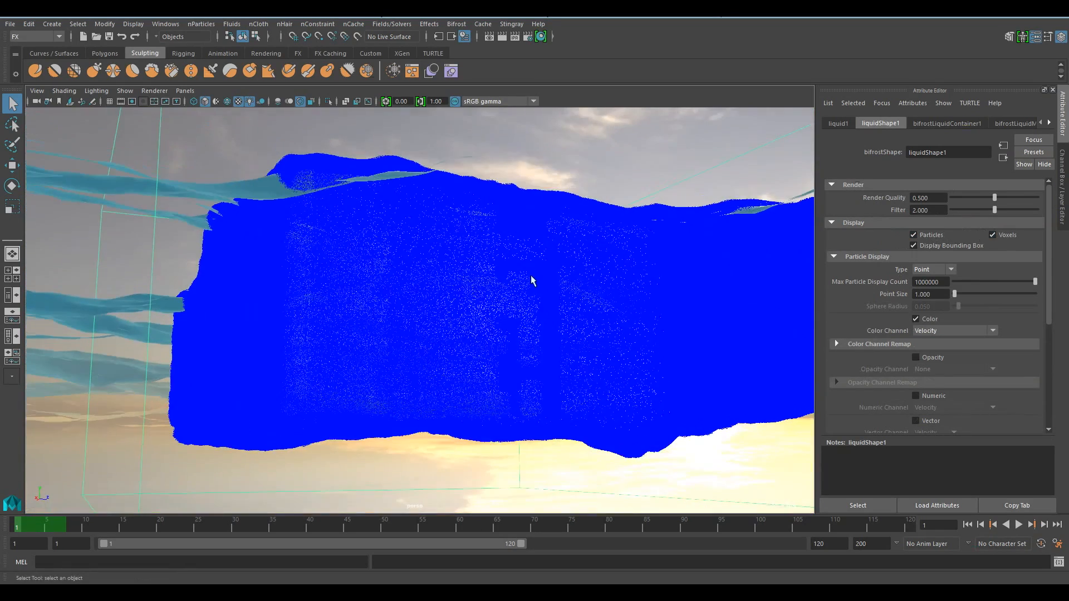
Hide the liquid shape's particles to view the voxels alone, and show the particles again.
left_click(924, 224)
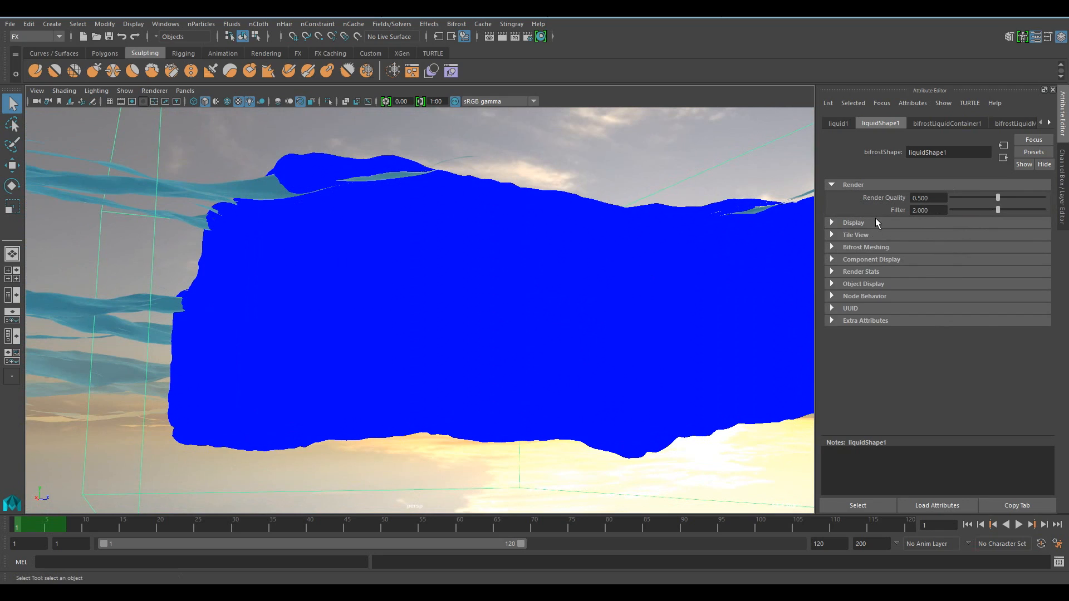
left_click(875, 223)
left_click(914, 234)
left_click_drag(499, 265, 715, 246, "alt")
left_click(914, 235)
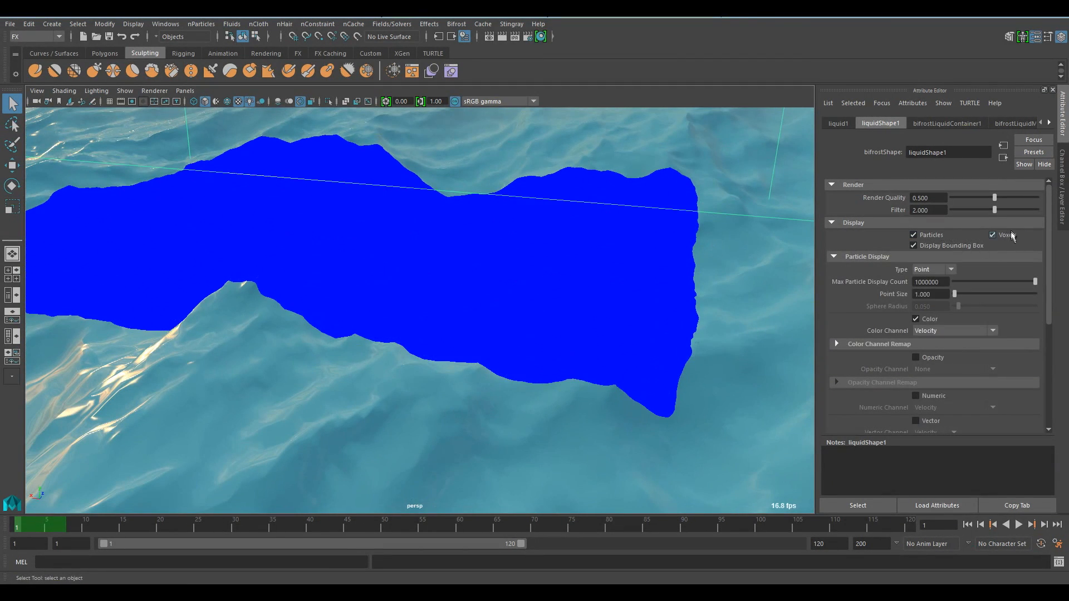
Turn off the Voxels display of the liquid shape, keeping the particle point size at 1.000.
left_click(993, 235)
left_click_drag(541, 311, 669, 306, "alt")
mouse_move(955, 293)
left_mouse_down()
mouse_move(964, 293)
mouse_move(945, 299)
left_mouse_up()
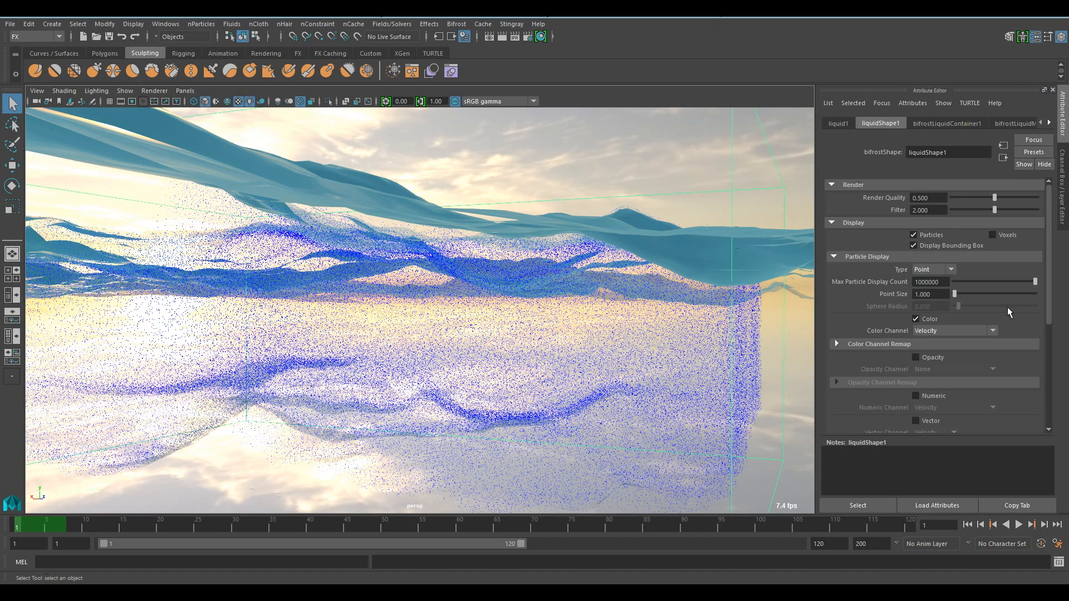
Enable the Tile View display for the liquid shape and inspect the tiles around the particles.
scroll(904, 298, "down", 5)
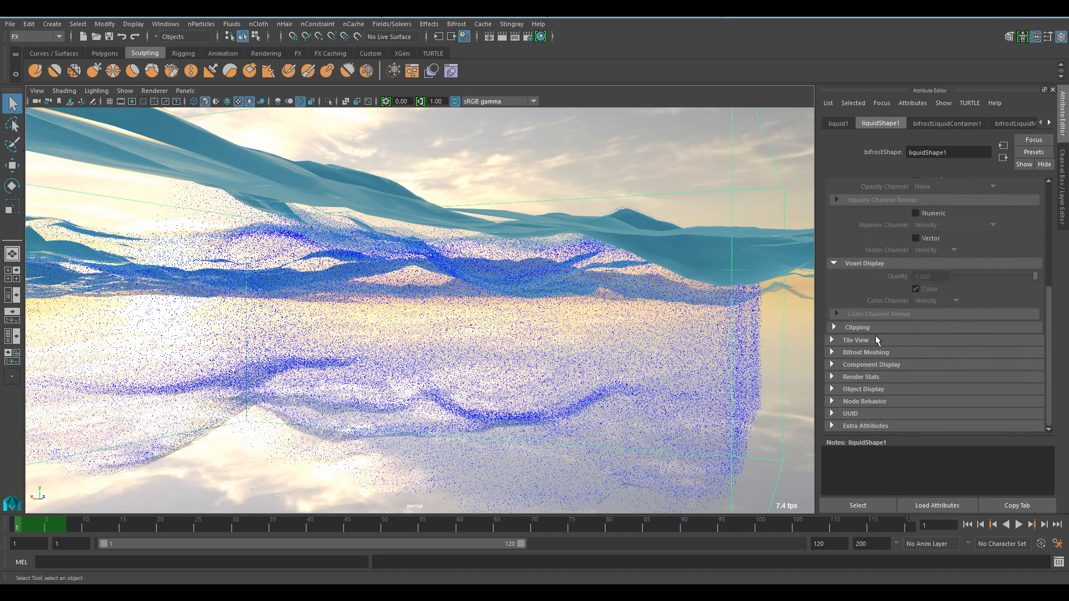
left_click(875, 337)
scroll(1031, 311, "down", 2)
left_click(935, 298)
right_click_drag(472, 306, 340, 250, "alt")
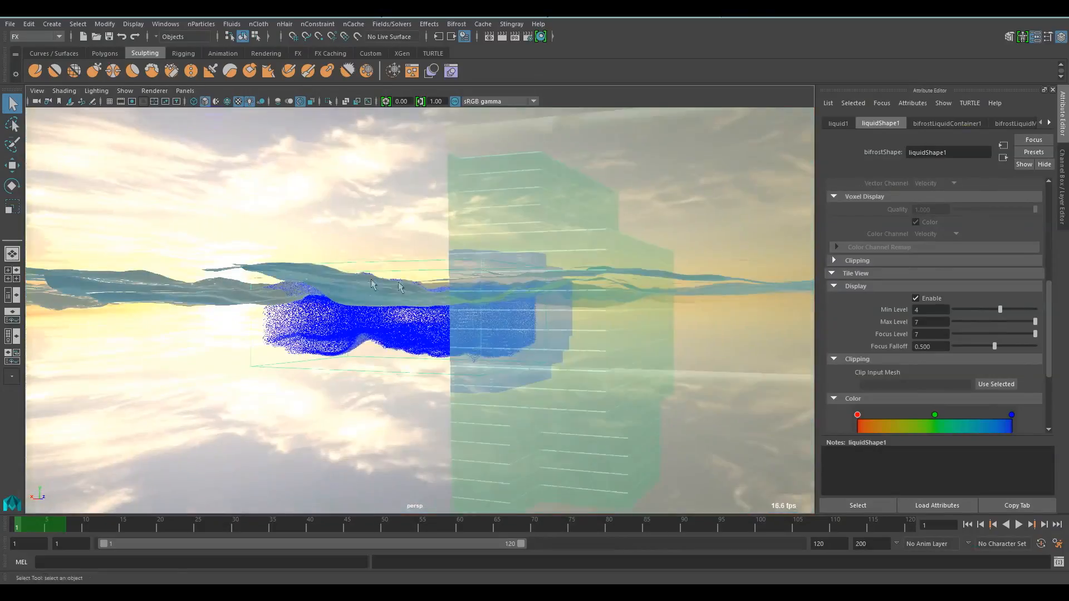
left_click_drag(340, 250, 384, 303, "alt")
right_click_drag(384, 303, 821, 322, "alt")
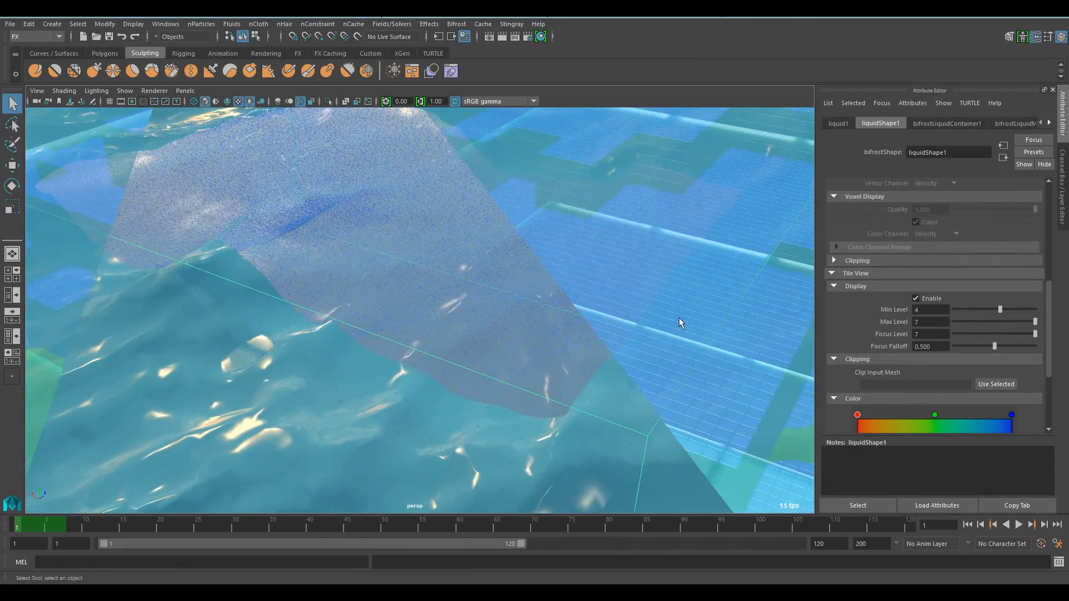
left_click_drag(613, 312, 467, 279, "alt")
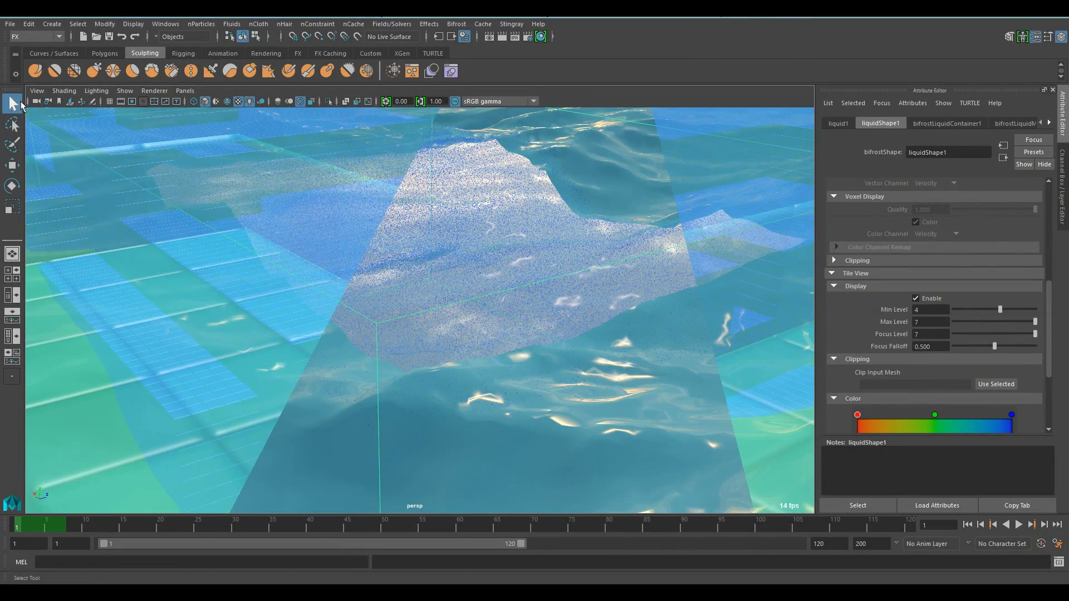
Set the perspective camera's Far Clip Plane to 10000.
left_click(36, 91)
left_click(59, 111)
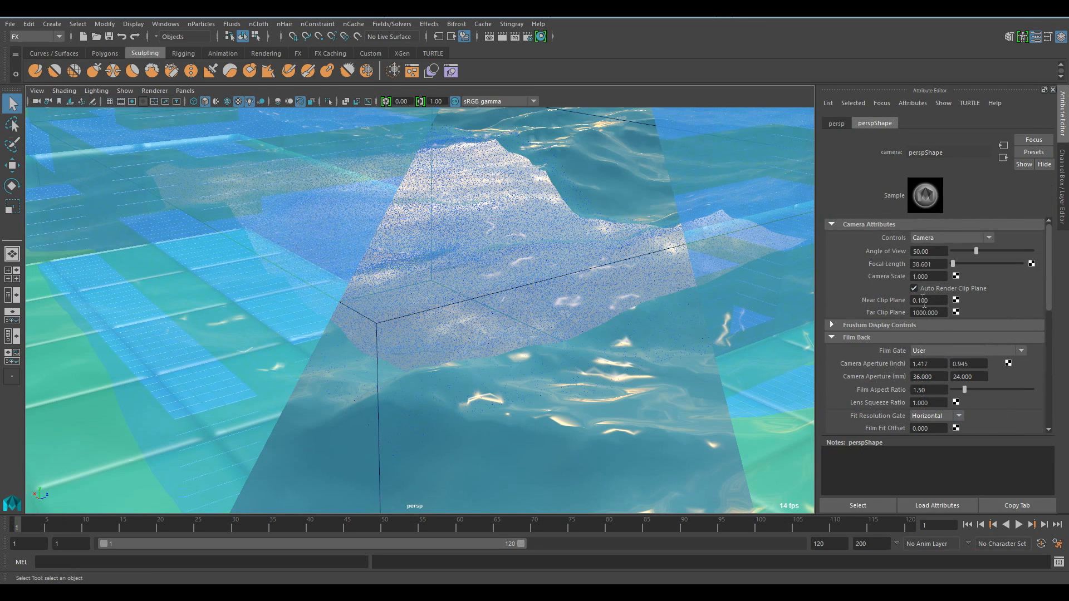
key("Return")
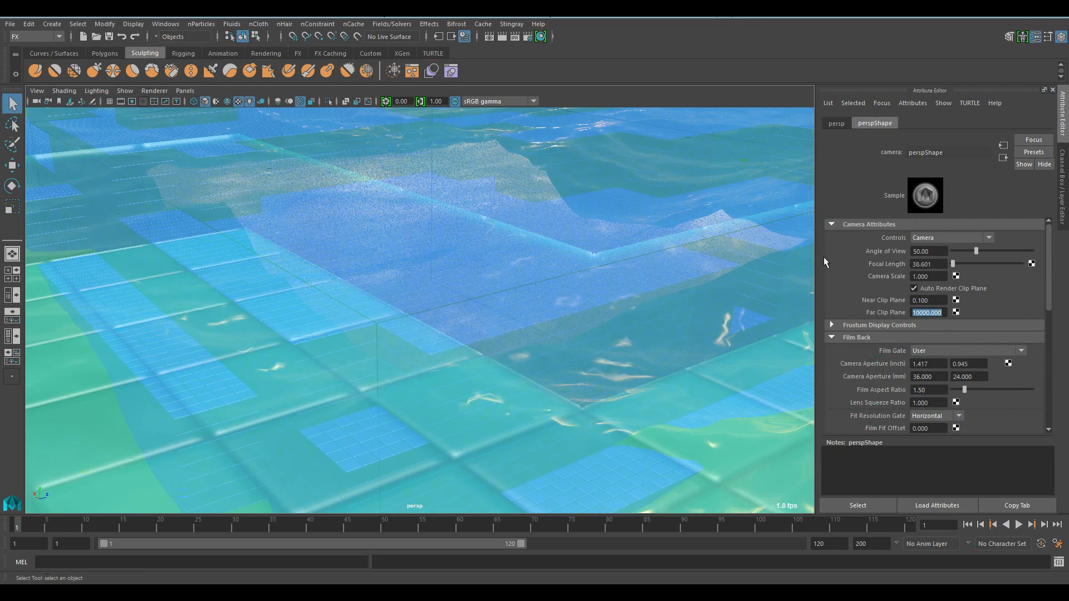
Inspect the full tile grid around the guideSmall mesh and reselect the liquid to bring back its Tile View settings.
left_click(582, 211)
left_click_drag(568, 318, 654, 269, "alt")
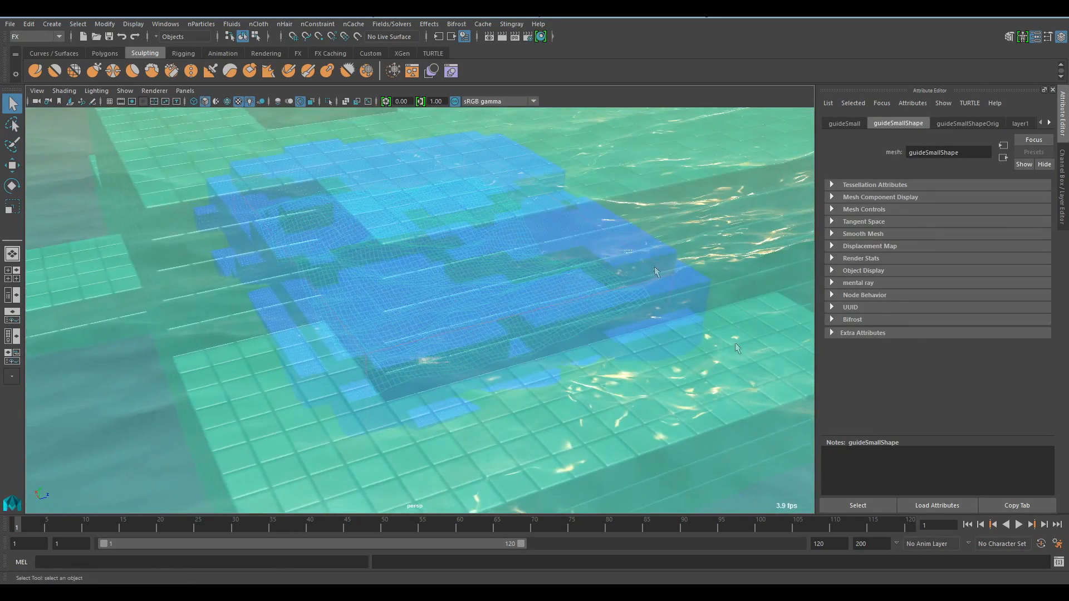
left_click(482, 258)
left_click_drag(482, 258, 508, 250, "alt")
right_click_drag(509, 250, 715, 316, "alt")
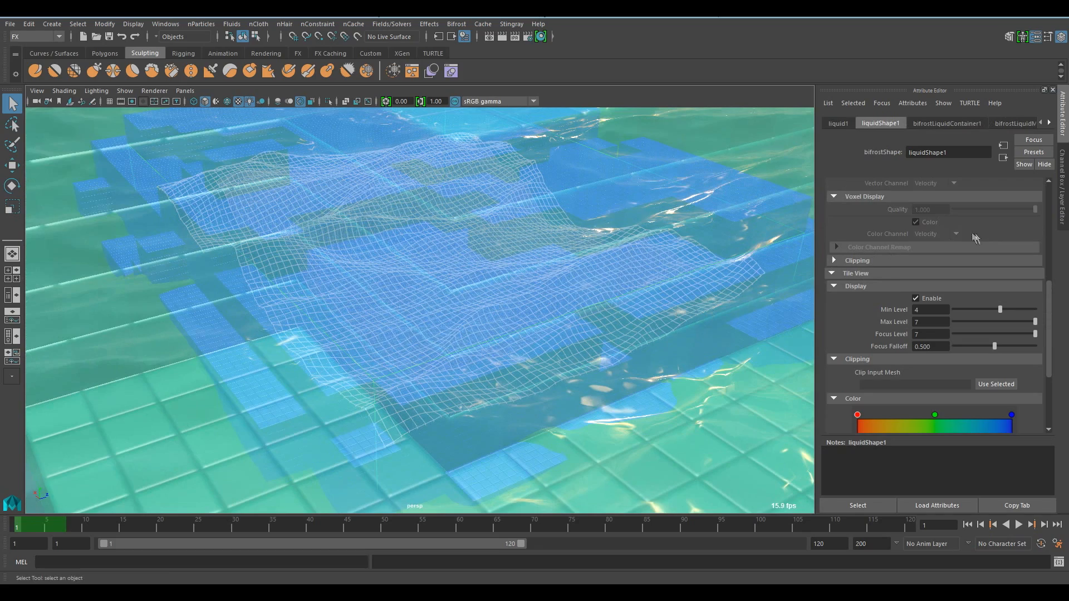
Turn off the Tile View display of the liquid shape and expand its Bifrost Meshing settings.
left_click(930, 300)
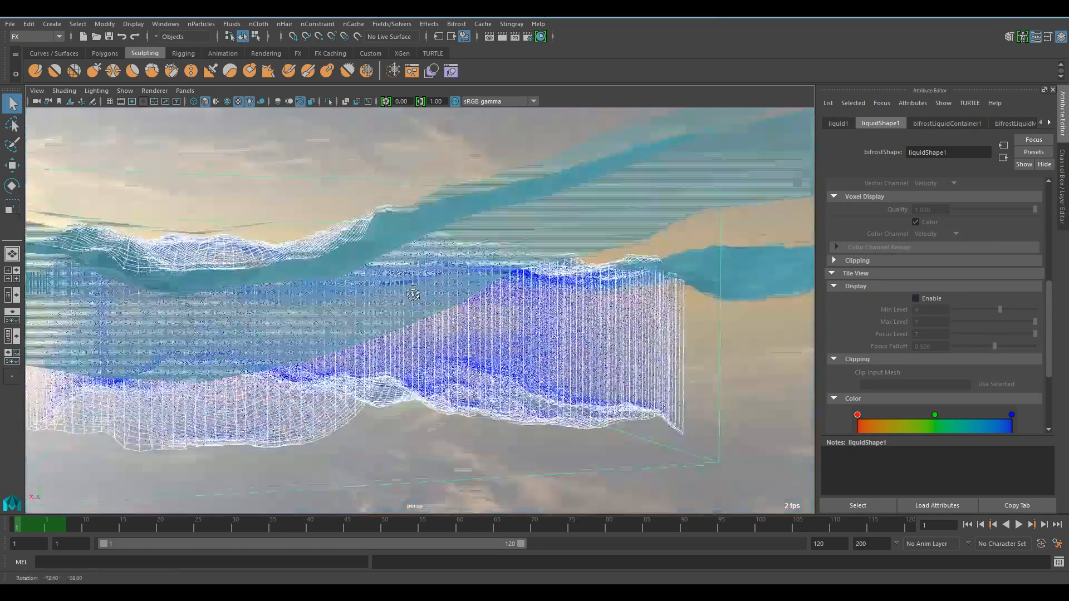
scroll(920, 261, "down", 5)
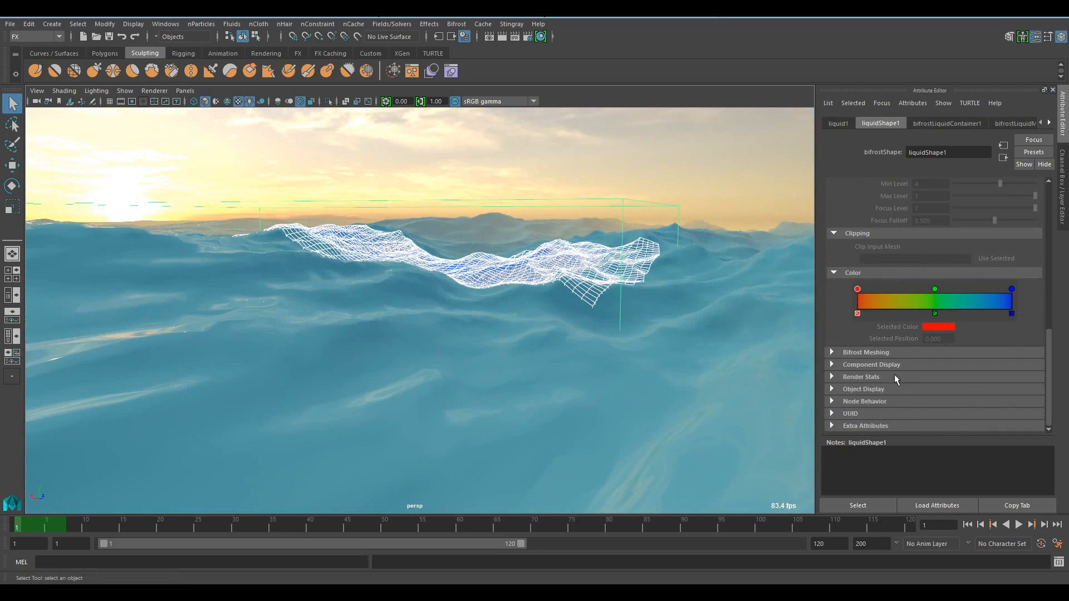
left_click(891, 352)
left_click_drag(515, 295, 399, 285, "alt")
right_click_drag(399, 285, 546, 307, "alt")
left_click_drag(545, 306, 573, 334, "alt")
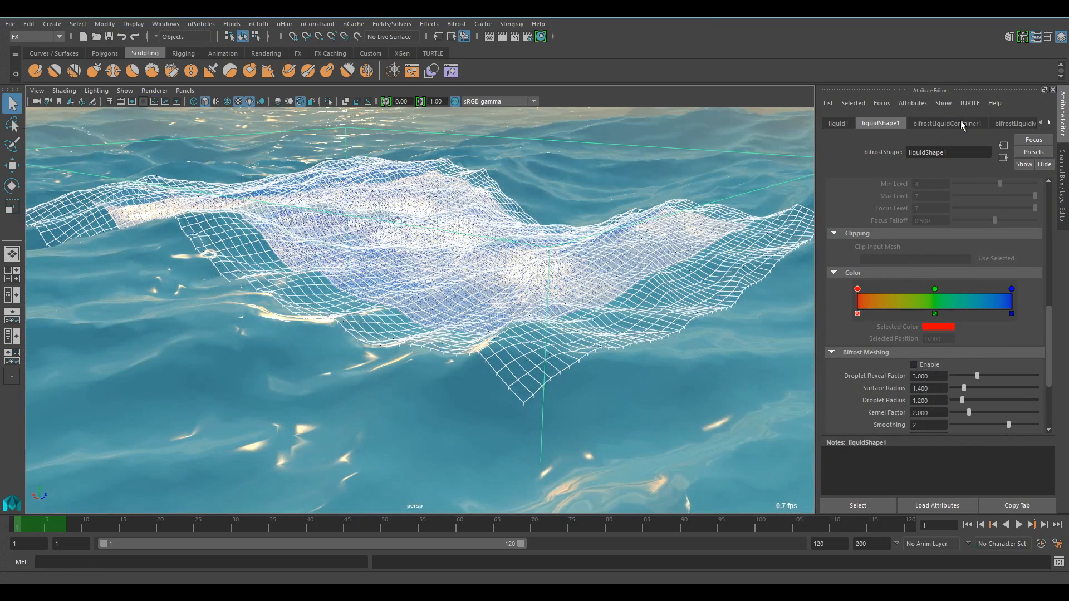
Inspect the liquid container's gravity and Master Voxel Size settings, comparing the voxel size with the particle density inside the guide mesh.
left_click(960, 123)
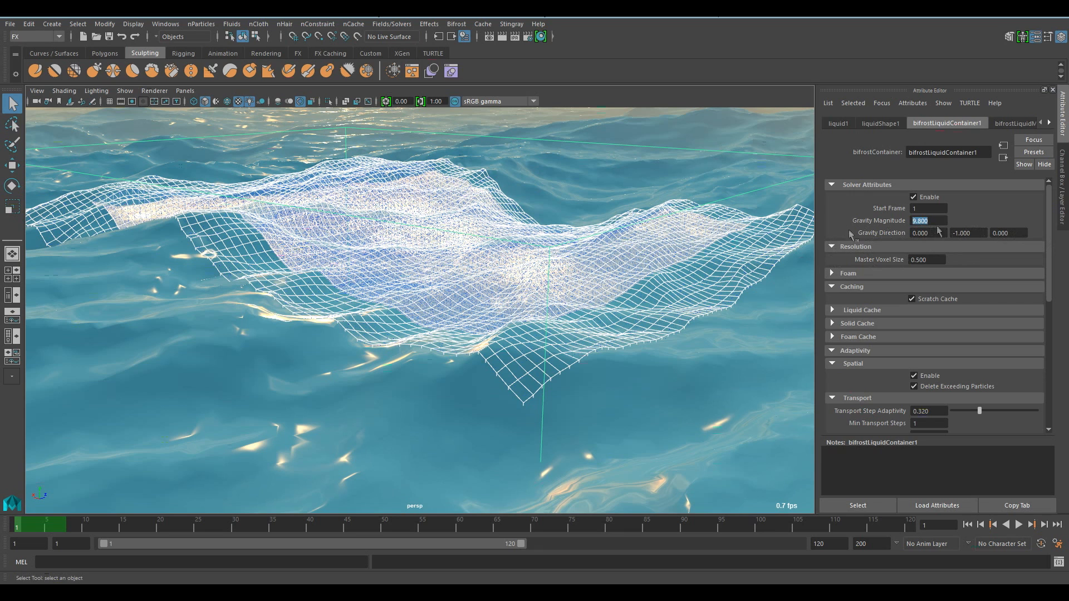
left_click(932, 260)
left_click_drag(941, 259, 891, 260)
left_click_drag(591, 415, 322, 206, "alt")
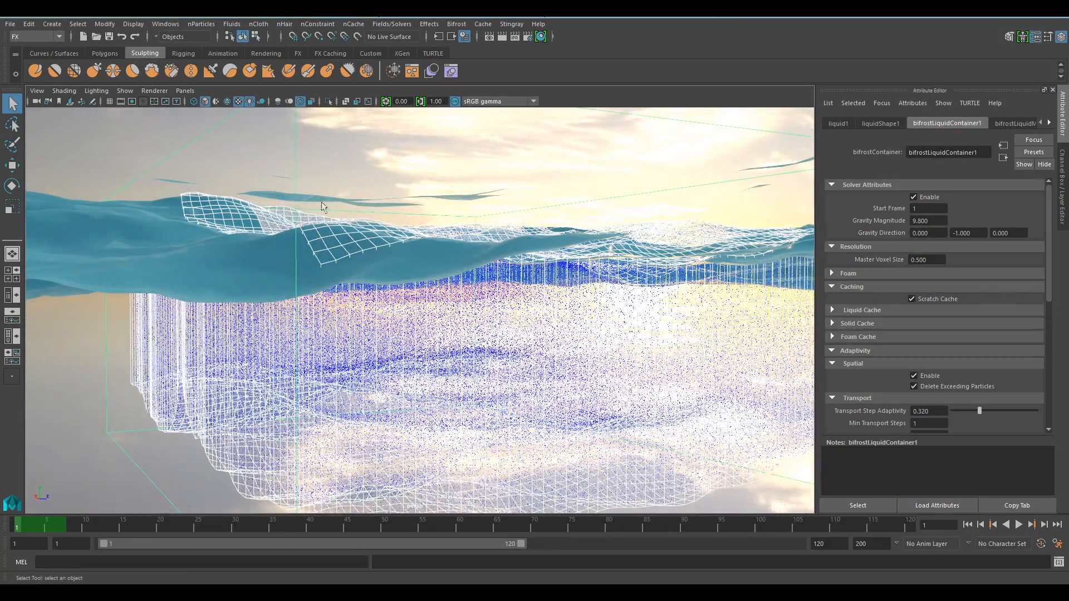
left_click_drag(635, 358, 423, 362, "alt")
scroll(422, 362, "up", 6)
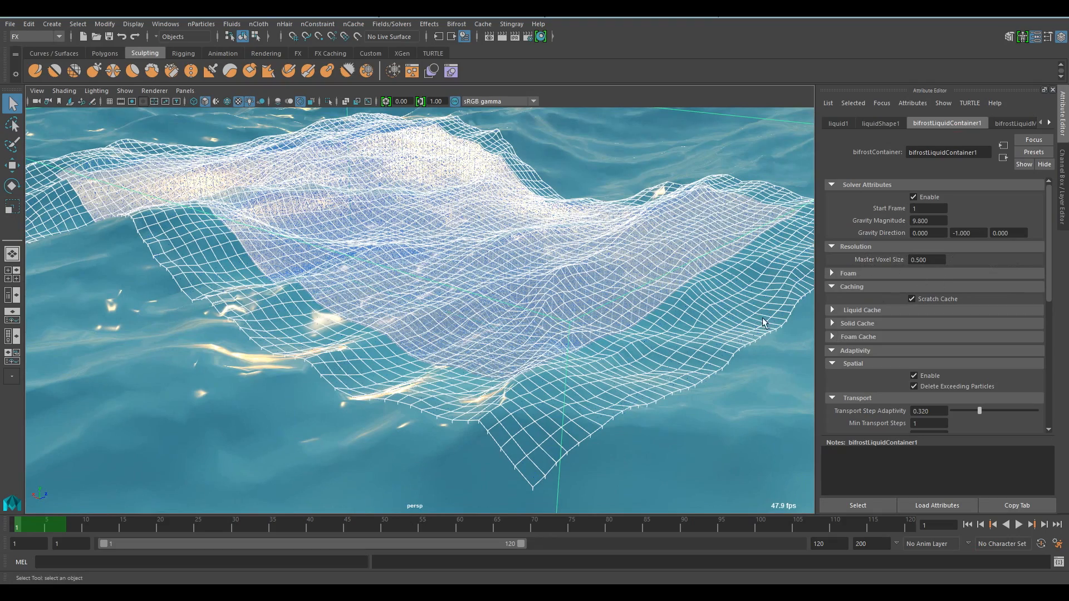
left_click_drag(468, 423, 509, 350, "alt")
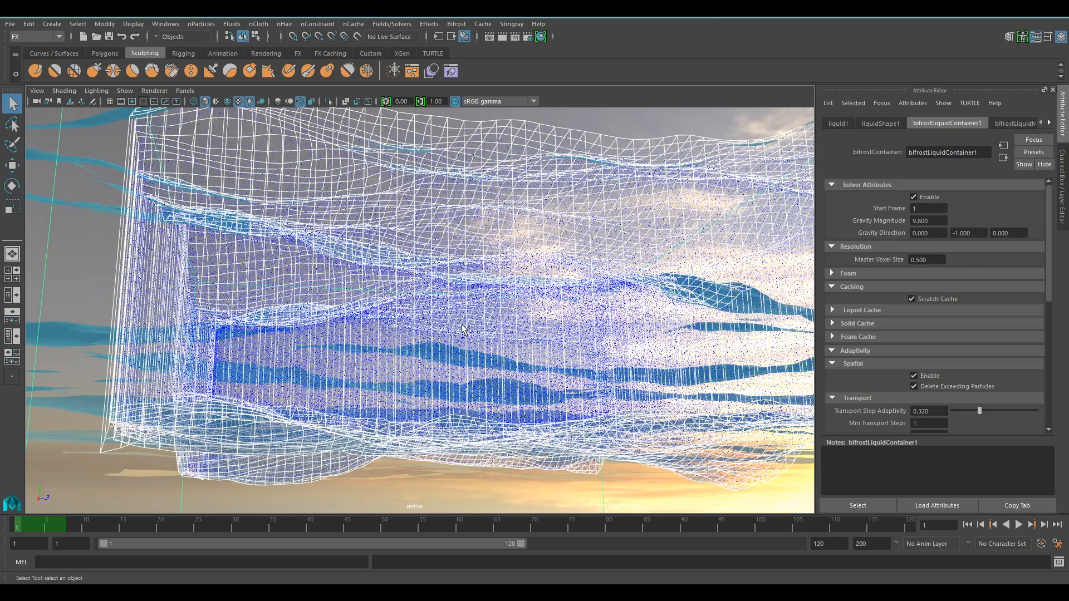
left_click_drag(267, 319, 345, 346, "alt")
right_click_drag(401, 336, 566, 327, "alt")
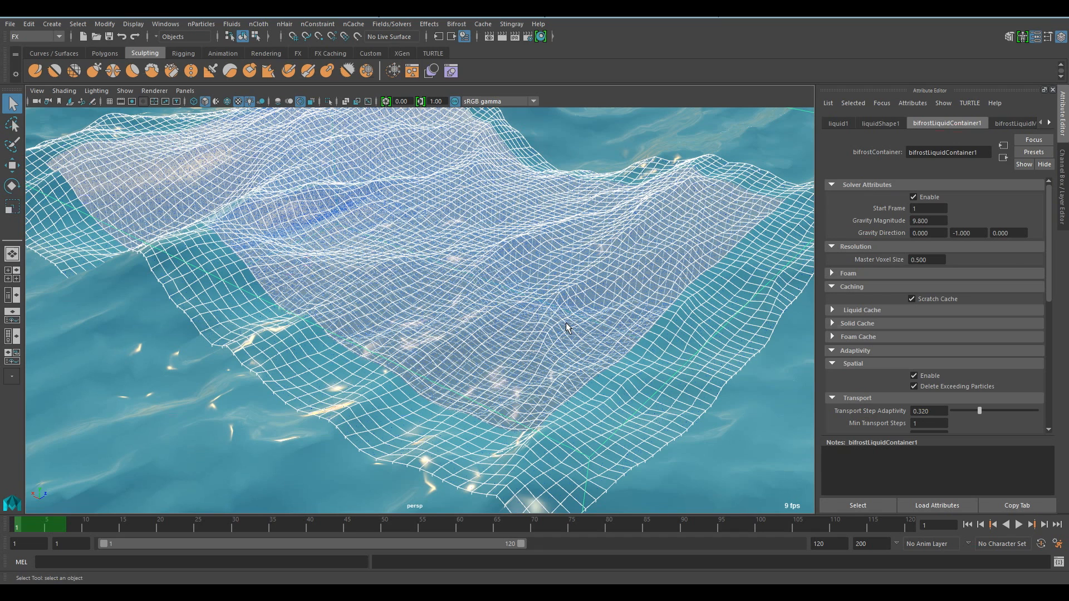
left_click(927, 259)
Expand the liquid container's Foam settings and try enabling foam.
left_click(861, 272)
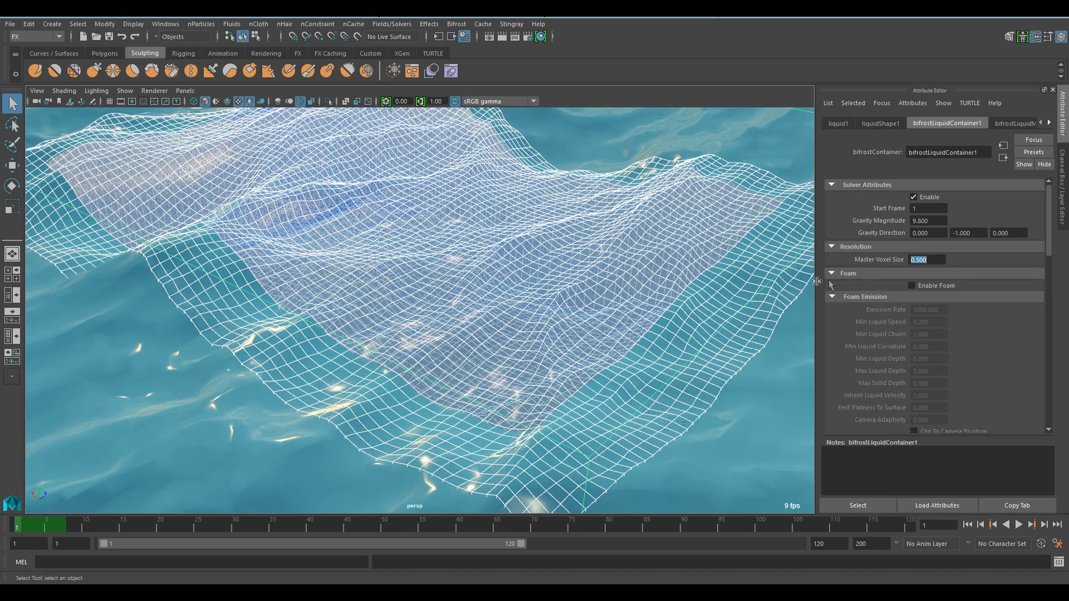
left_click(456, 24)
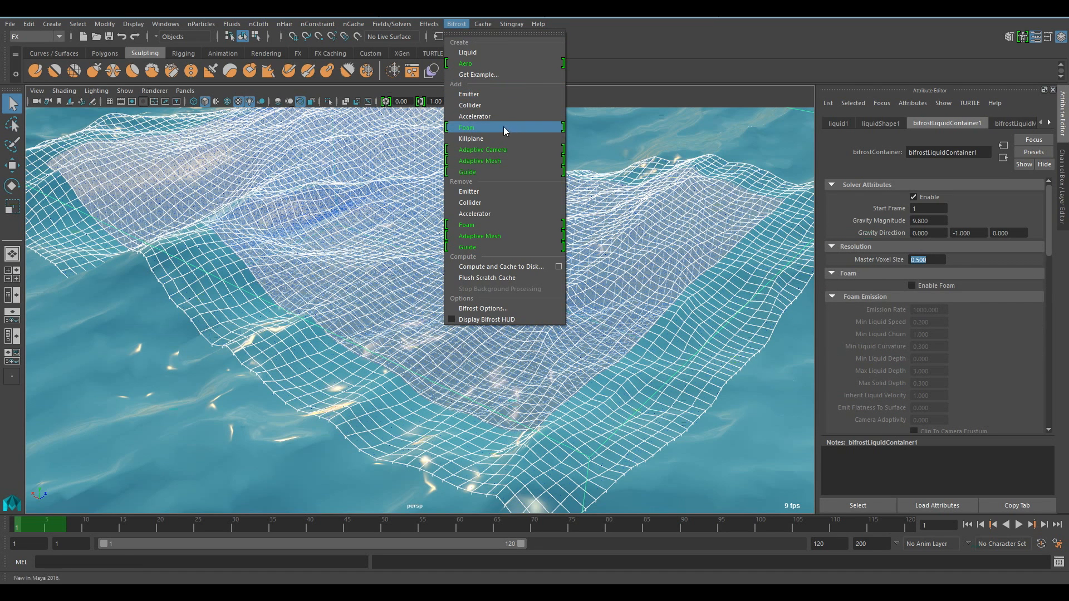
key("Escape")
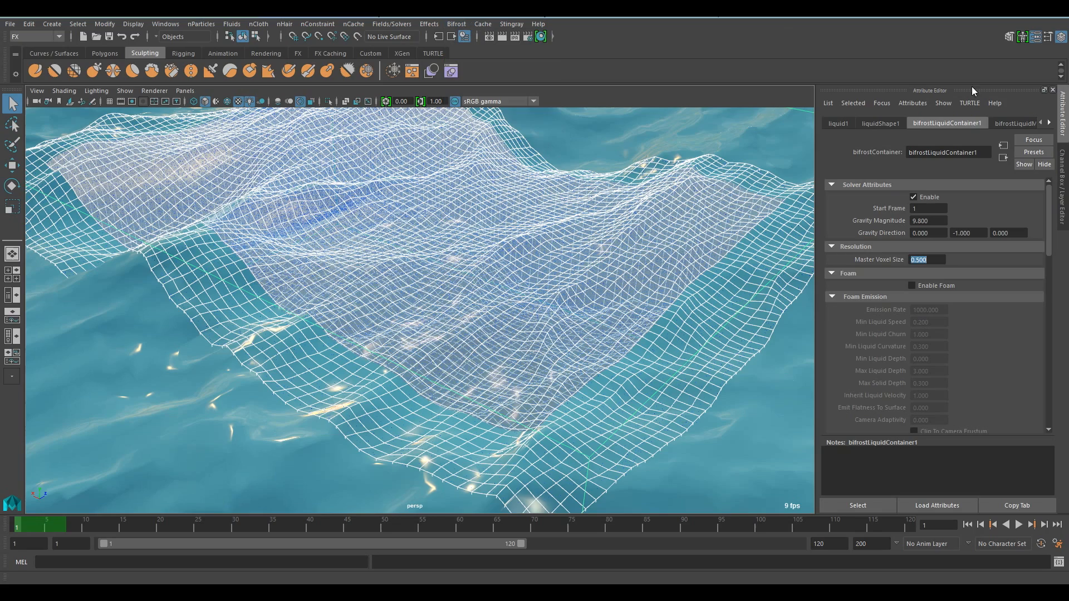
left_click(936, 285)
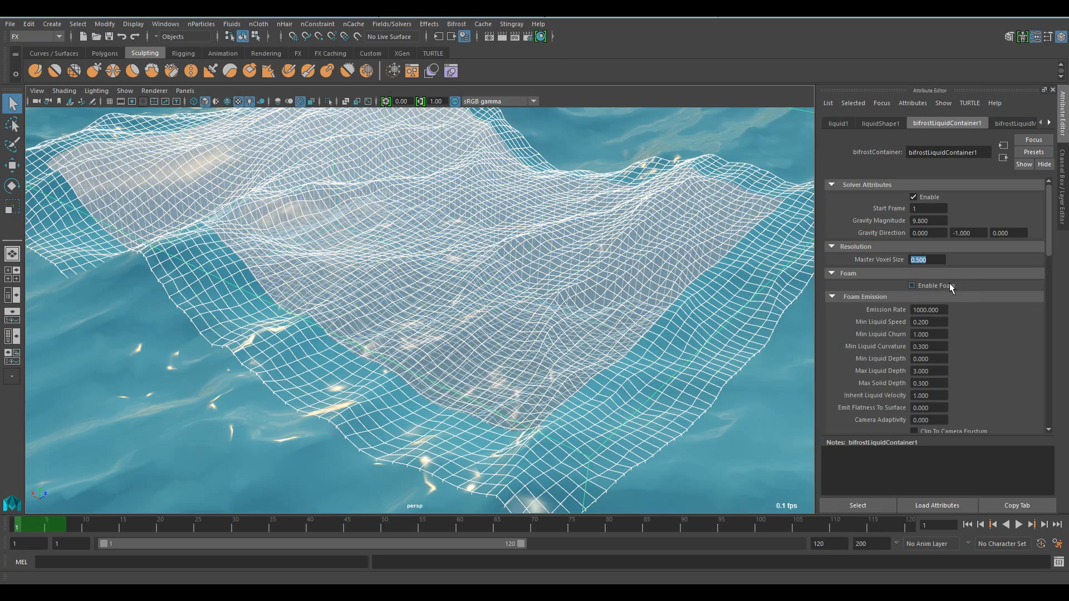
right_click_drag(691, 326, 598, 325, "alt")
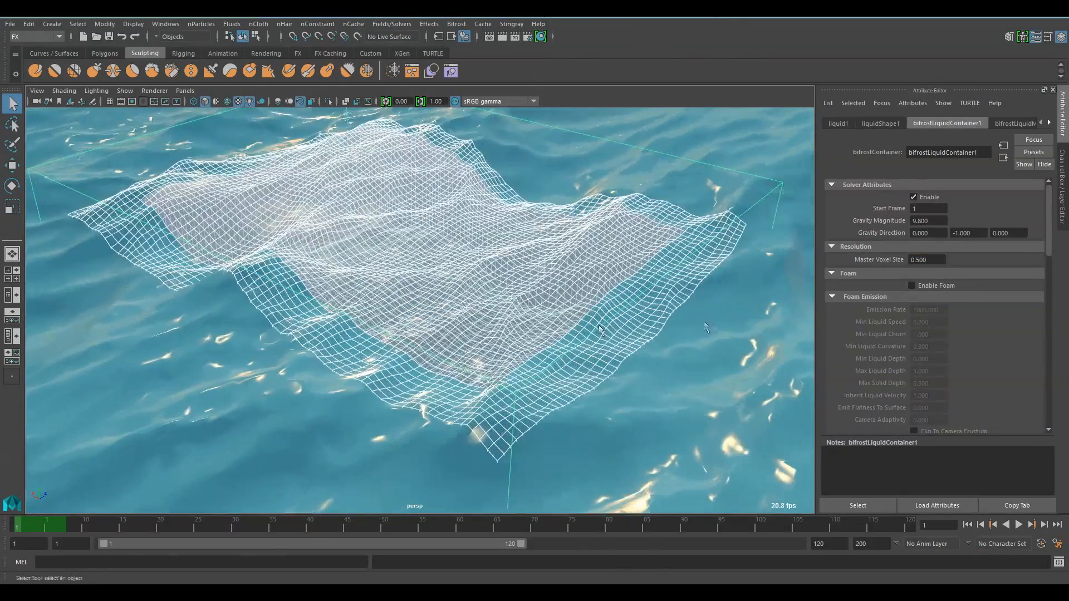
Review the container's Liquid Cache, Transport, Time Stepping and Guided Simulation settings, including the Compute and Cache to Disk command.
scroll(1042, 325, "down", 10)
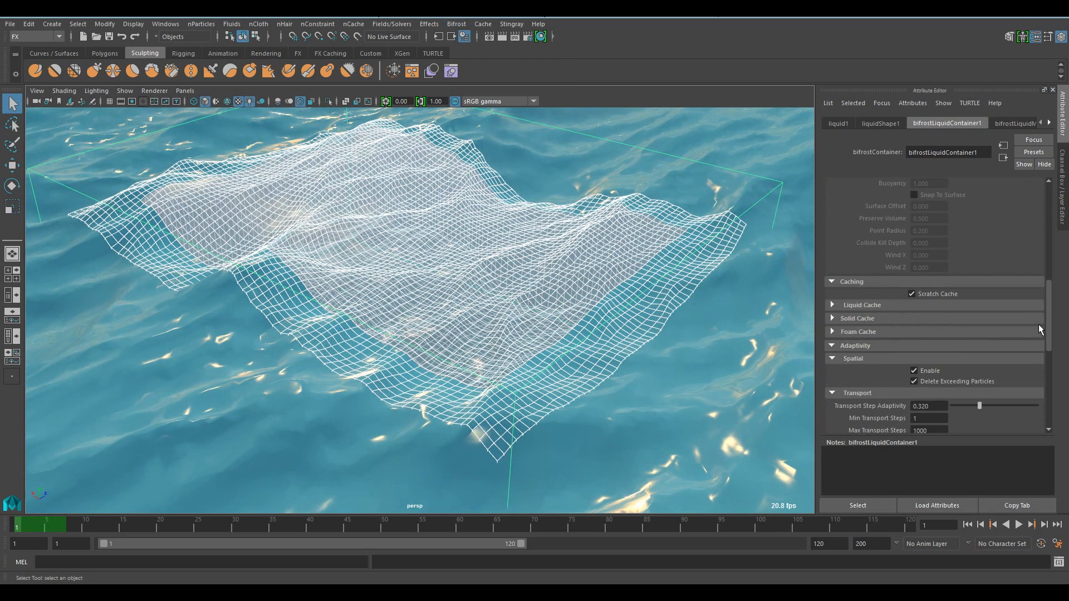
left_click(849, 308)
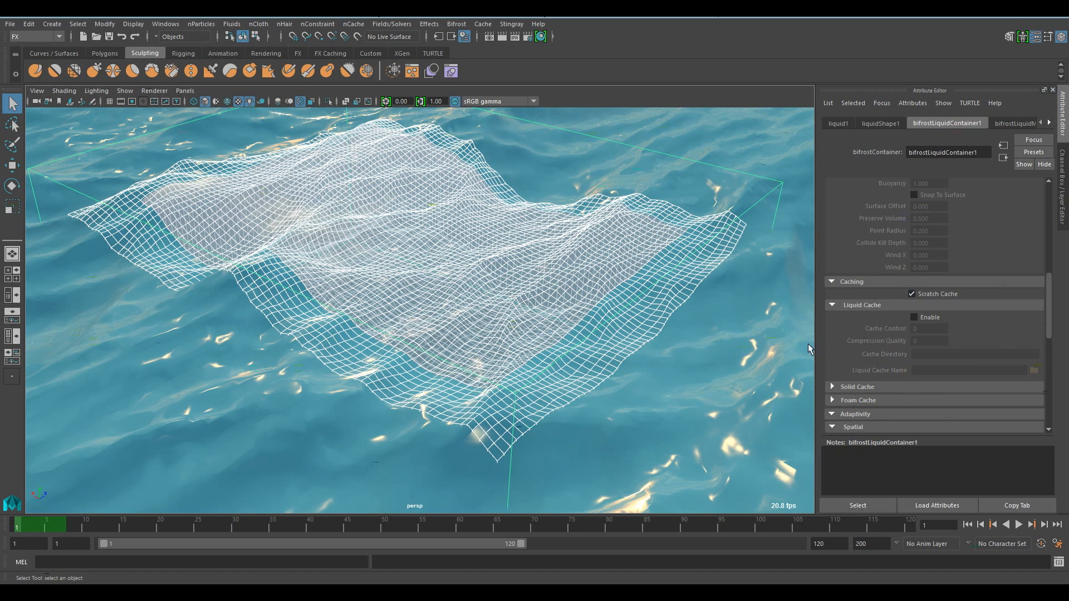
left_click(457, 24)
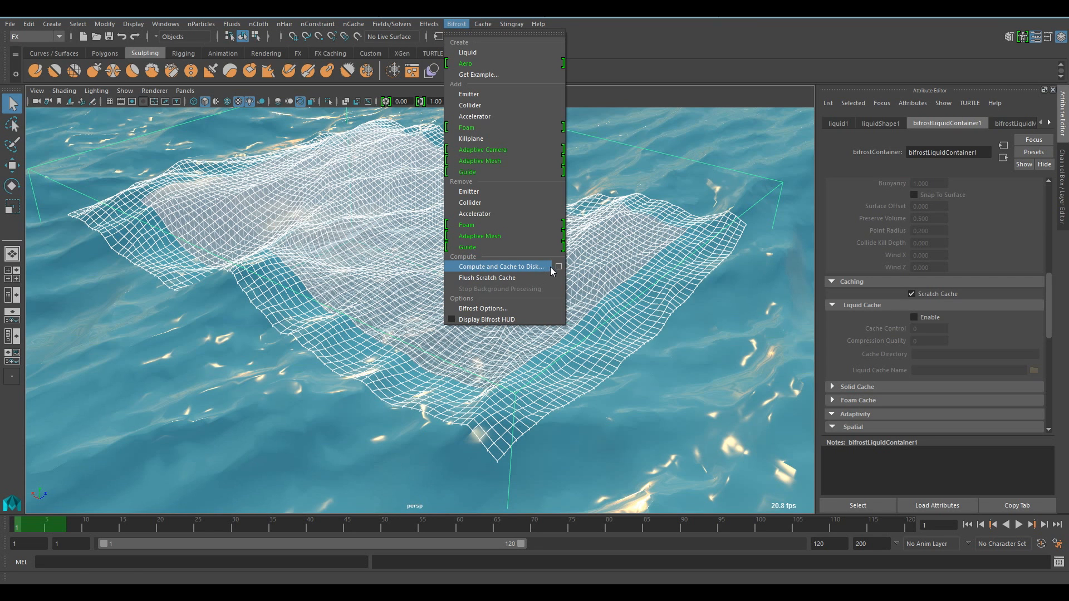
left_click(737, 94)
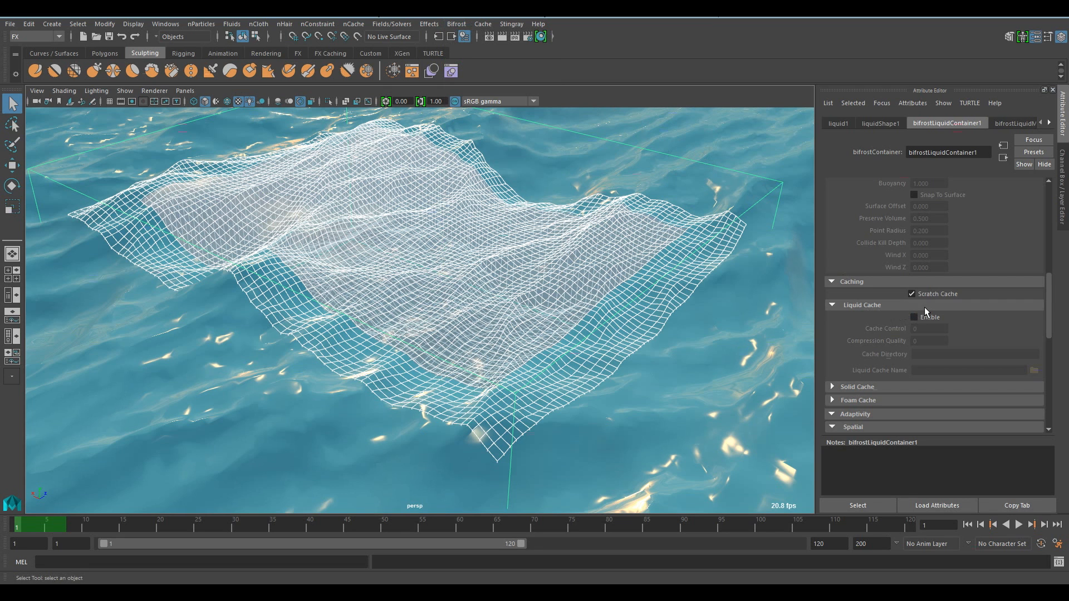
scroll(925, 310, "down", 3)
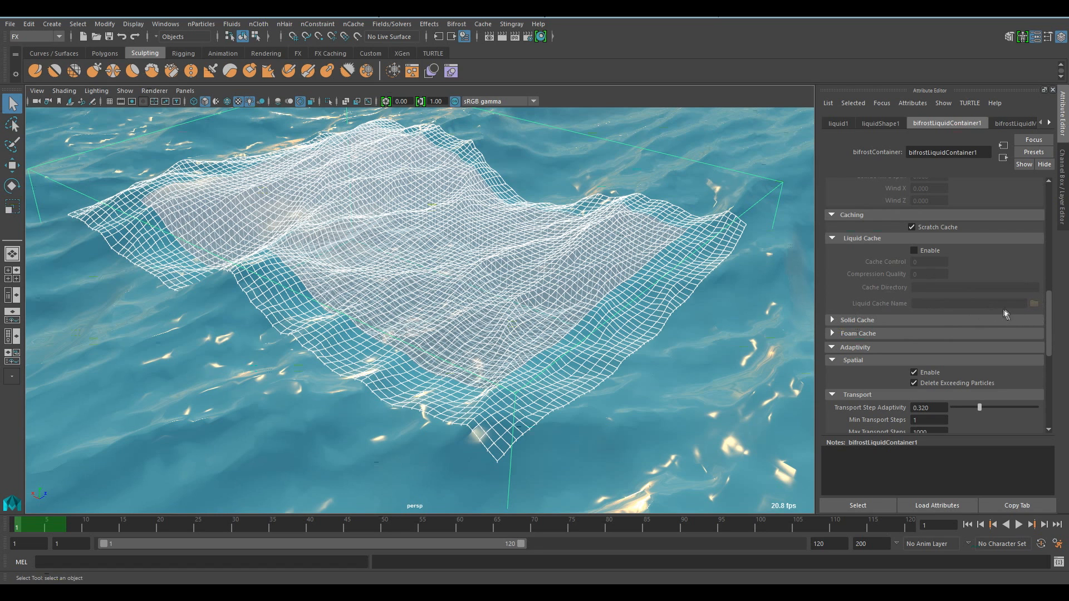
scroll(1005, 312, "down", 9)
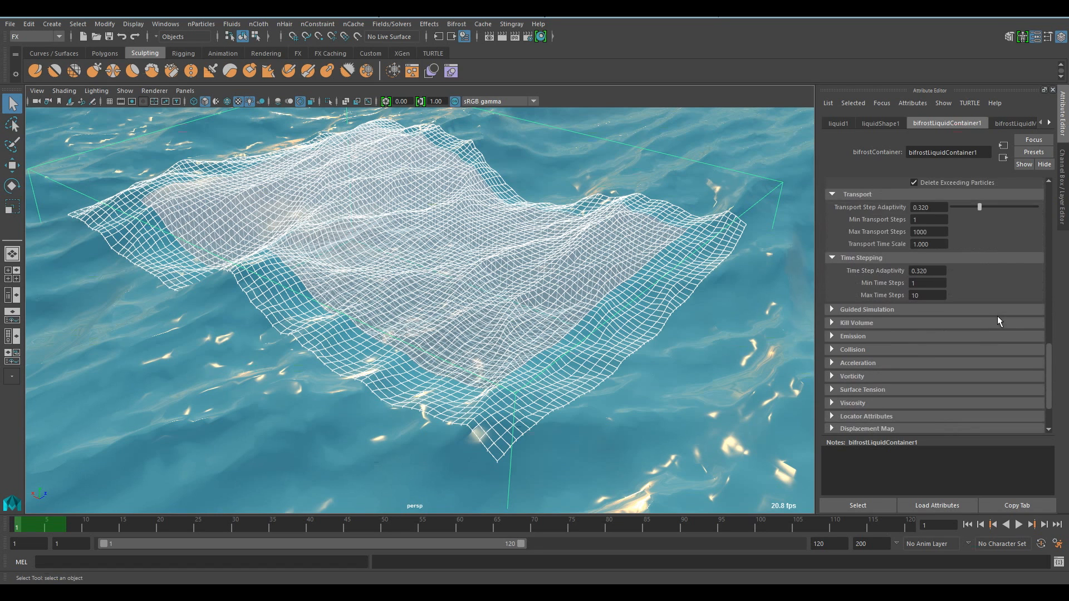
left_click(907, 310)
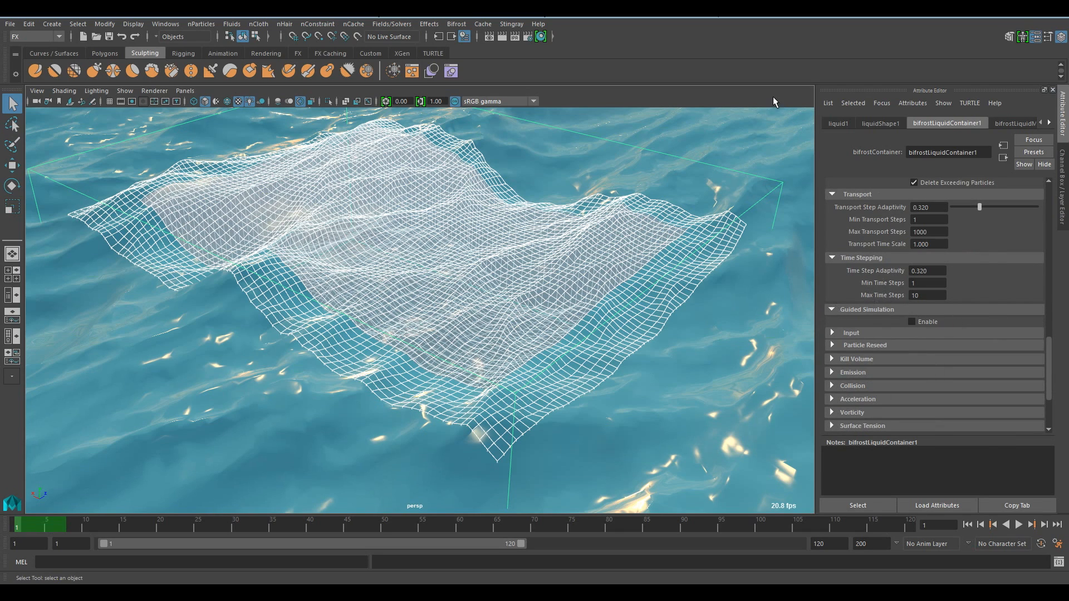
Go to the start frame, show the tank layer, and add the guideTank mesh to the liquid as a Bifrost collider.
key("ctrl+a")
left_click_drag(683, 166, 658, 375, "alt")
left_click(970, 527)
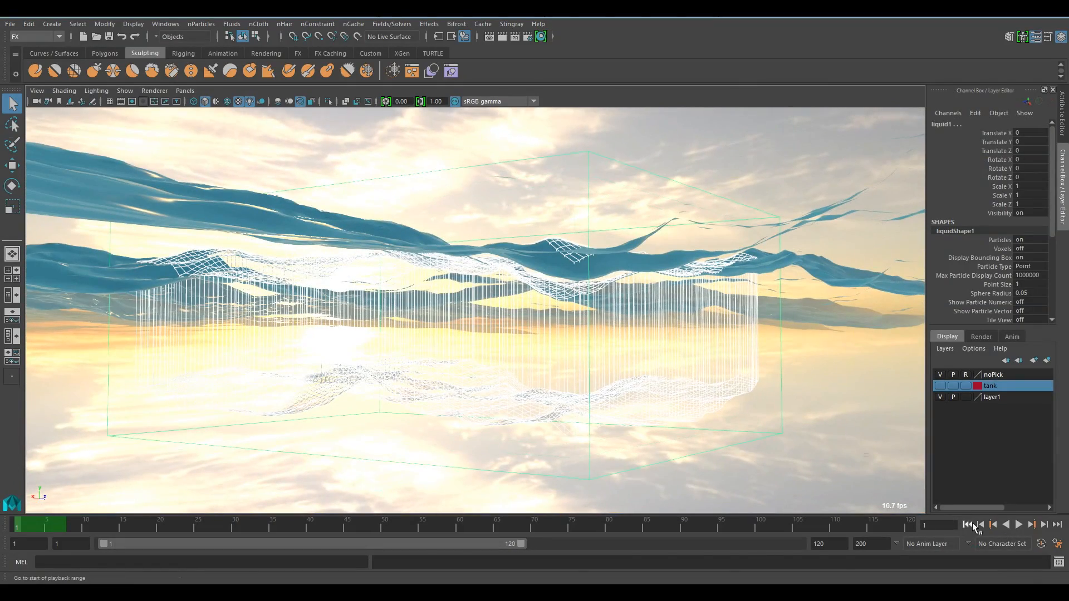
left_click_drag(512, 370, 582, 397, "alt")
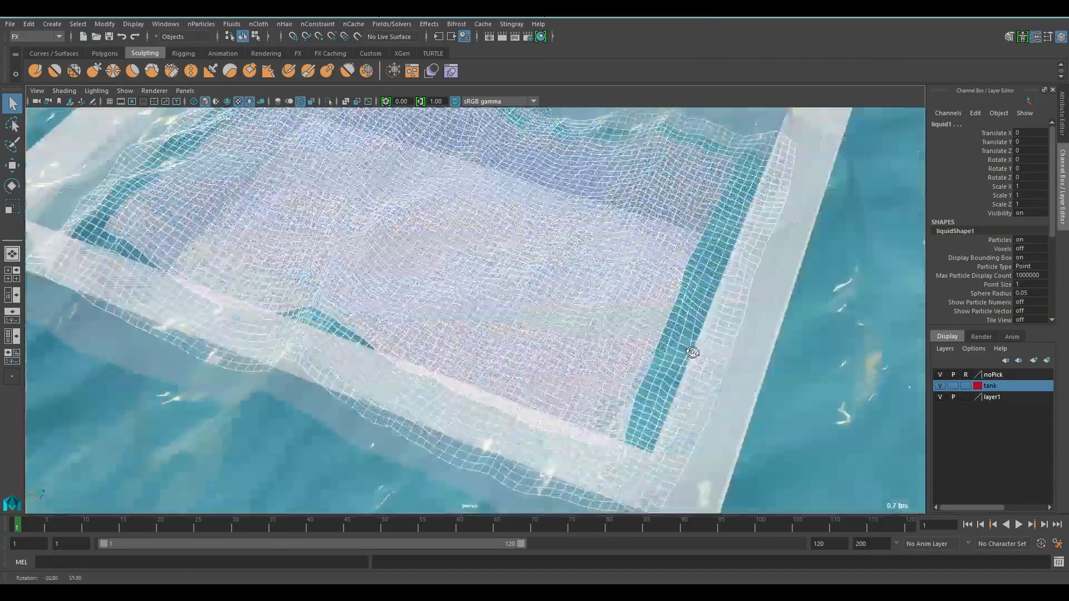
scroll(732, 333, "up", 5)
left_click(809, 268)
scroll(833, 255, "down", 5)
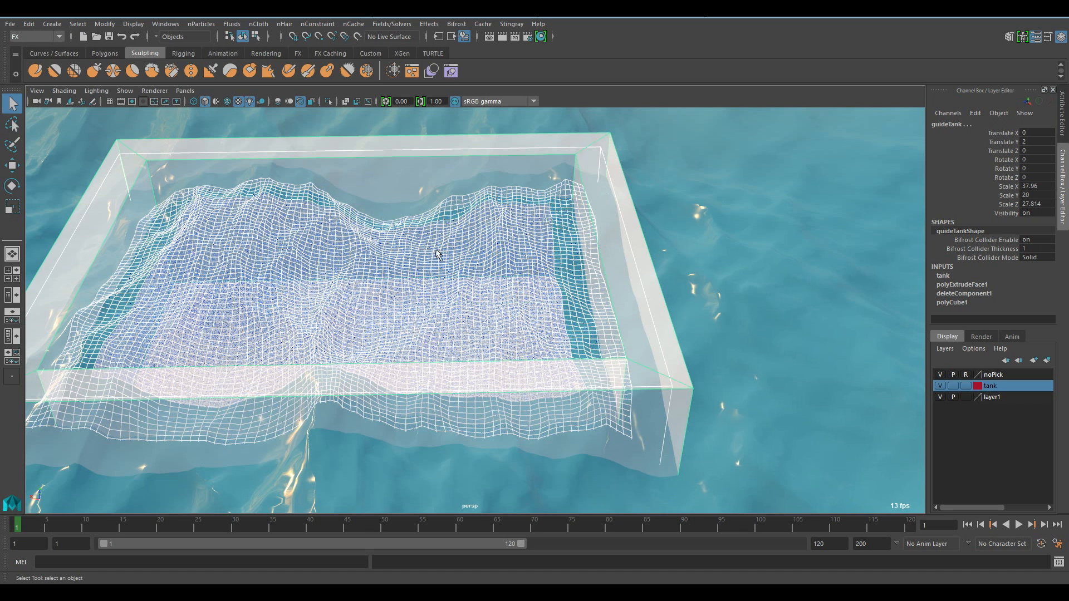
left_click(456, 23)
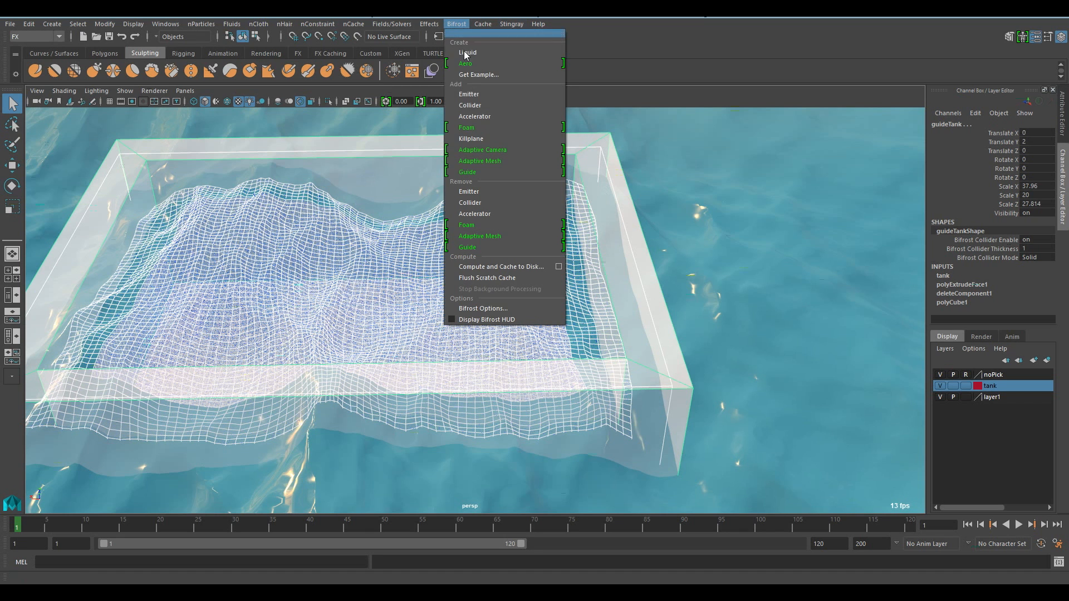
left_click(465, 106)
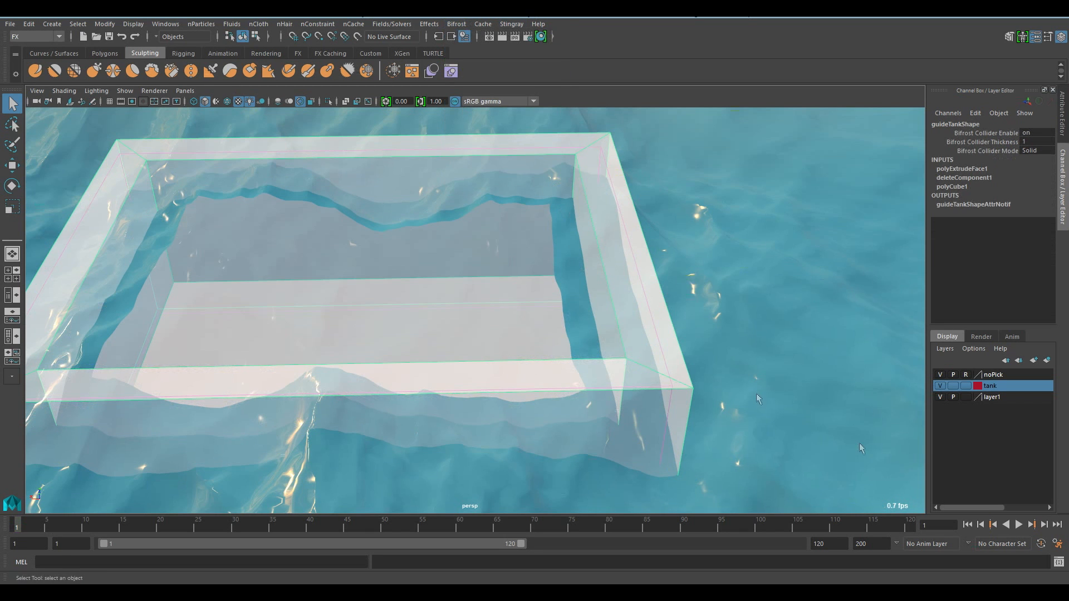
Recompute the liquid from the start frame, hide the tank layer, and examine the particles around the guideSmall mesh.
left_click(968, 524)
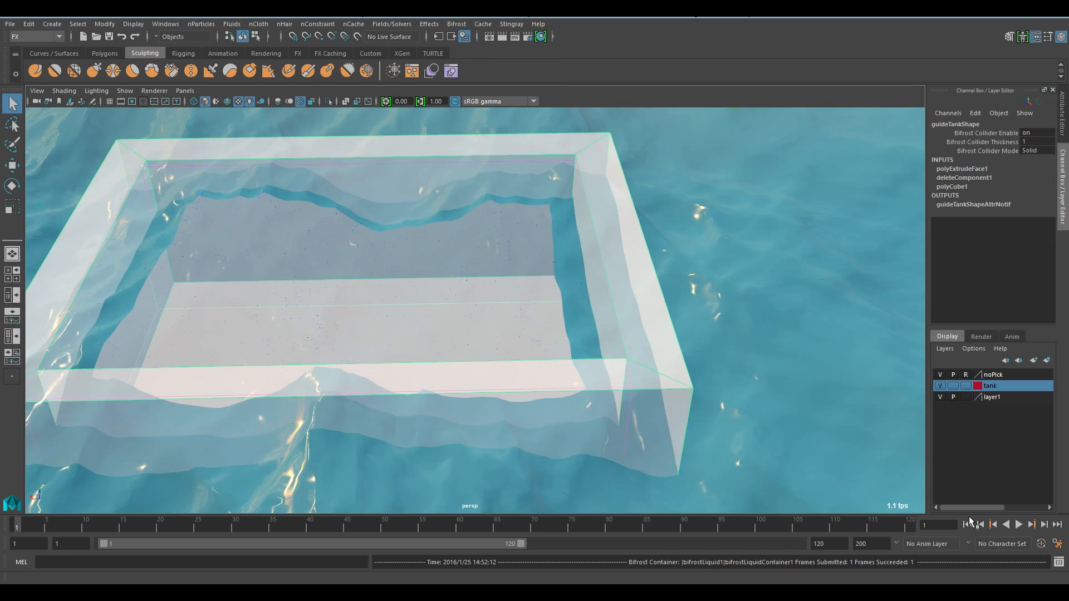
left_click_drag(649, 375, 617, 349, "alt")
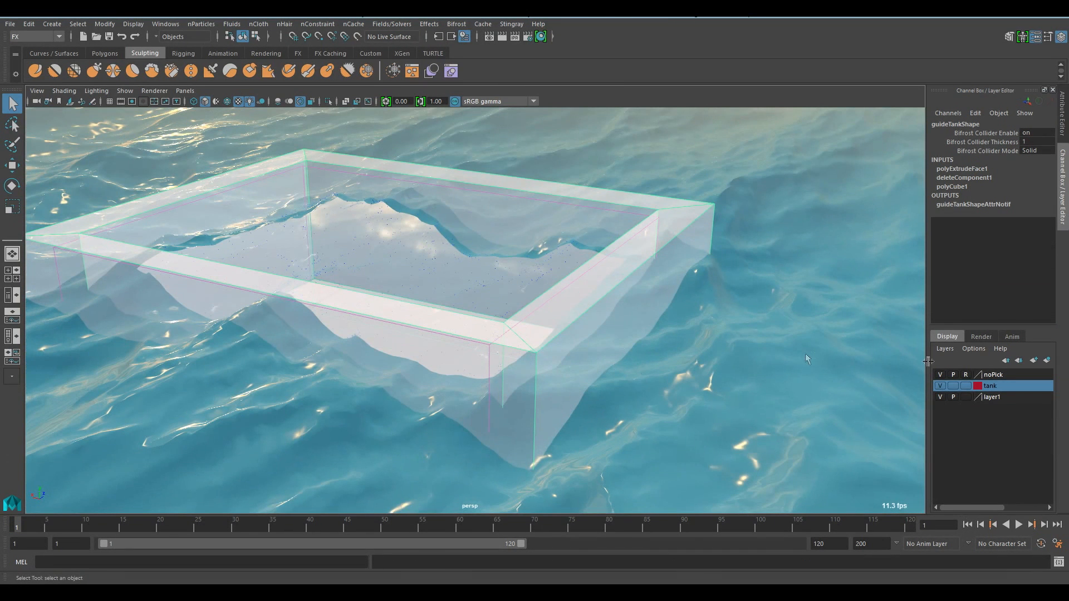
left_click(940, 386)
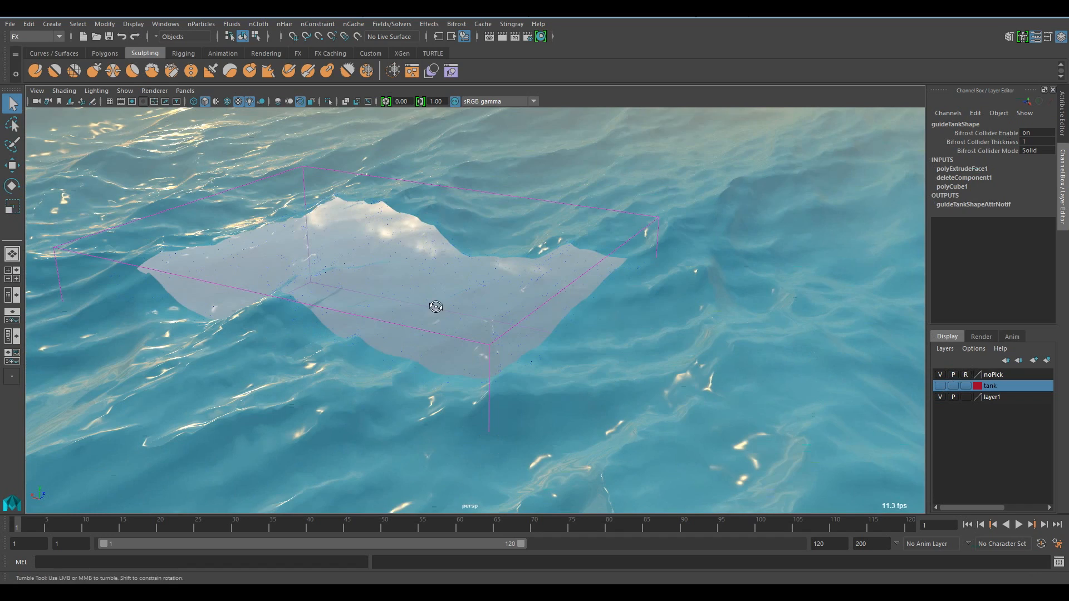
left_click_drag(437, 309, 490, 302, "alt")
right_click_drag(490, 301, 674, 312, "alt")
left_click_drag(674, 313, 608, 302, "alt")
right_click_drag(335, 333, 443, 370, "alt")
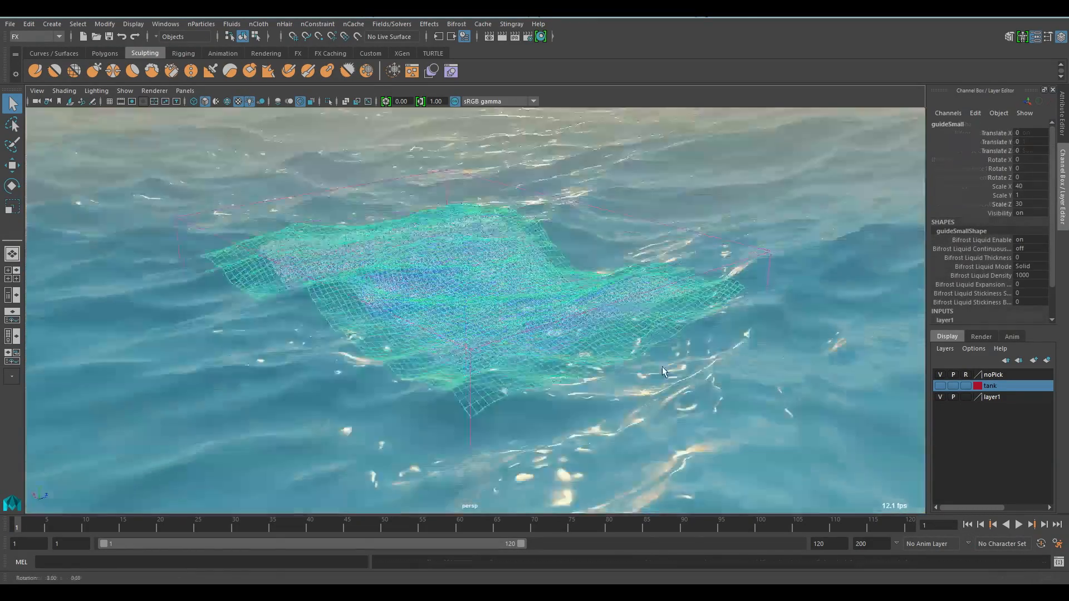
left_click_drag(663, 366, 682, 355, "alt")
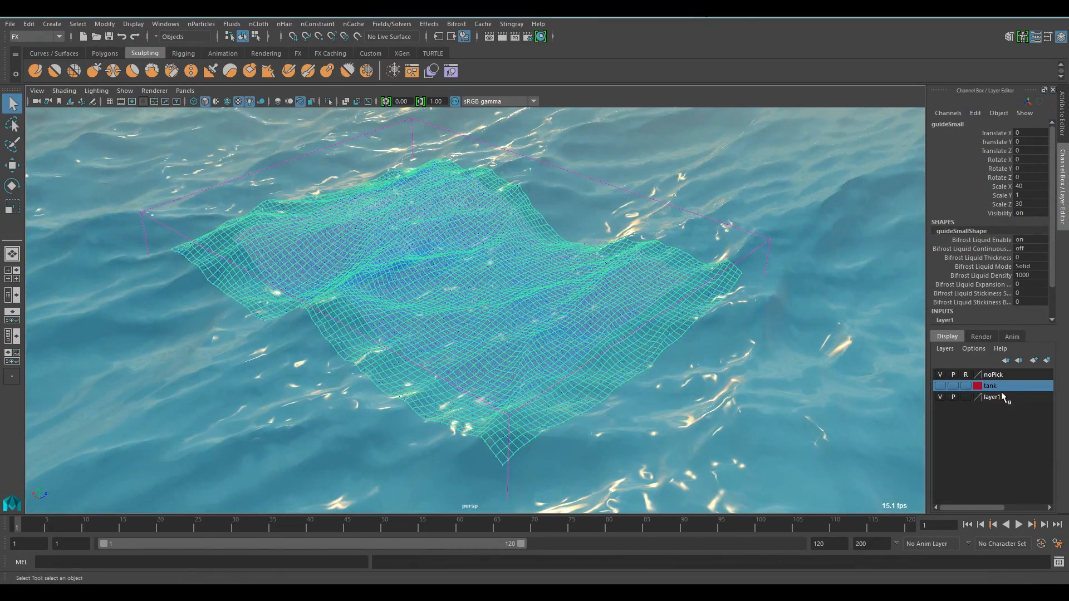
Show the tank layer, select the tank together with the liquid, and add the tank as a Bifrost collider again.
left_click(942, 386)
left_click_drag(751, 264, 636, 364, "alt")
right_click_drag(636, 364, 691, 302, "alt")
left_click(689, 284)
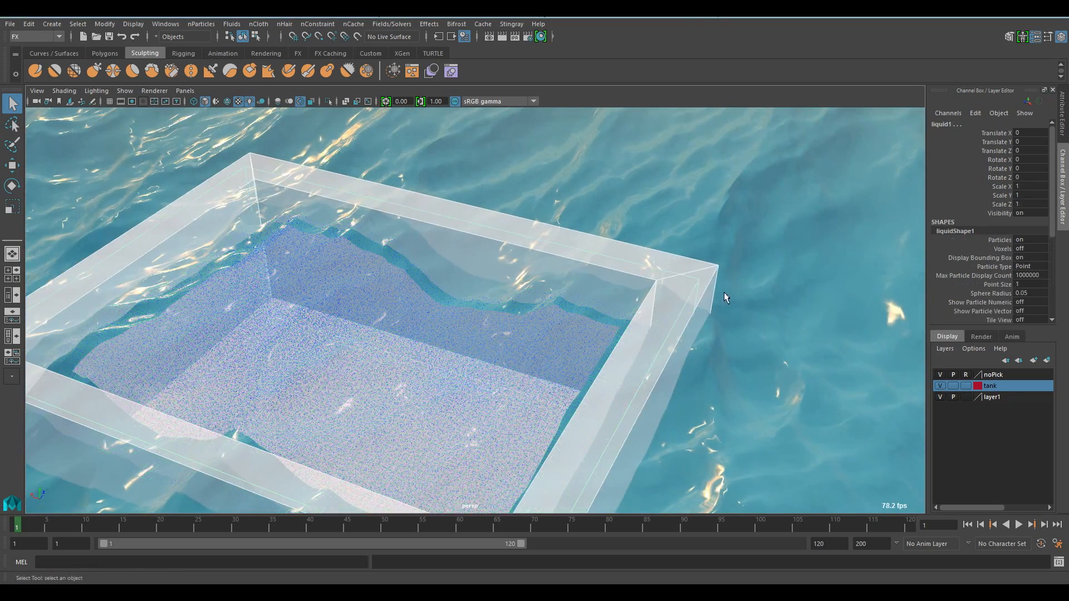
left_click_drag(700, 286, 712, 282, "alt")
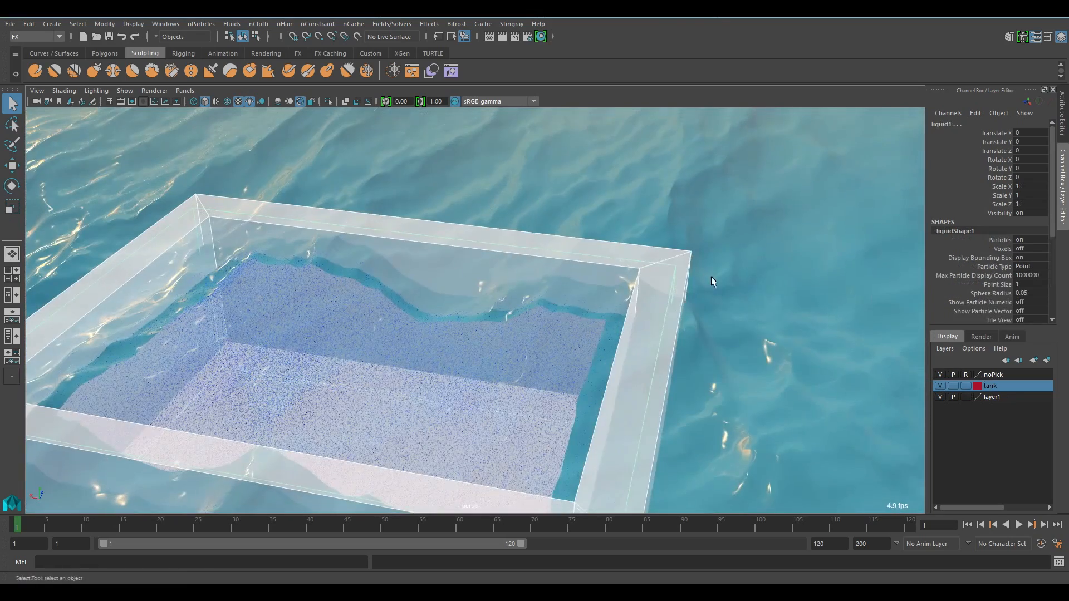
left_click(456, 24)
left_click(516, 109)
left_click(668, 302)
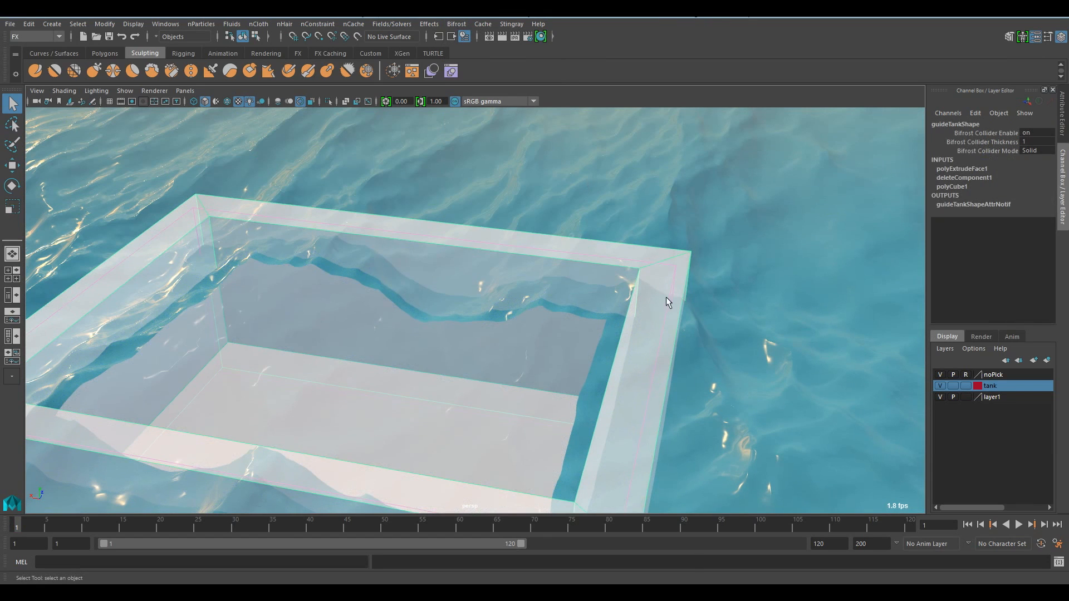
Hide the tank layer and recompute the liquid from the start frame to inspect its particles with the tank collider.
left_click(940, 386)
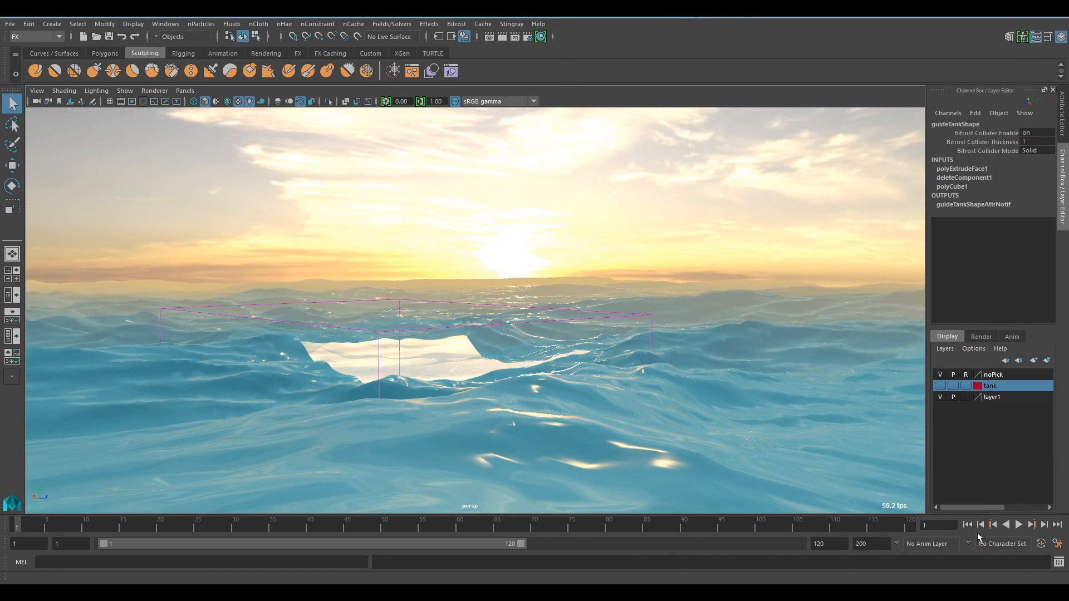
middle_click_drag(392, 412, 455, 331, "alt")
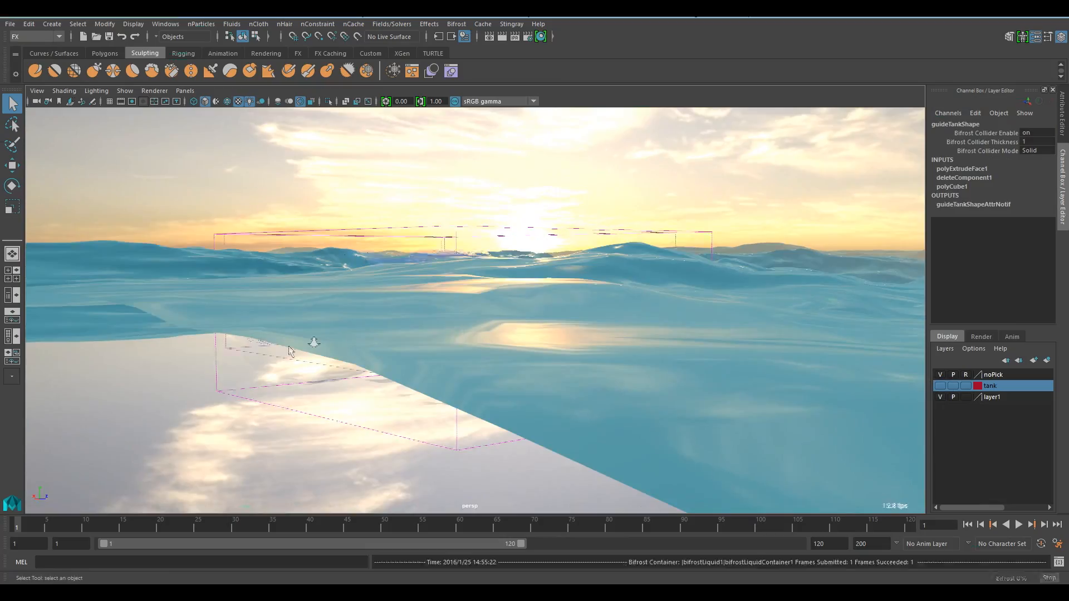
right_click_drag(312, 338, 569, 336, "alt")
left_click_drag(569, 336, 652, 344, "alt")
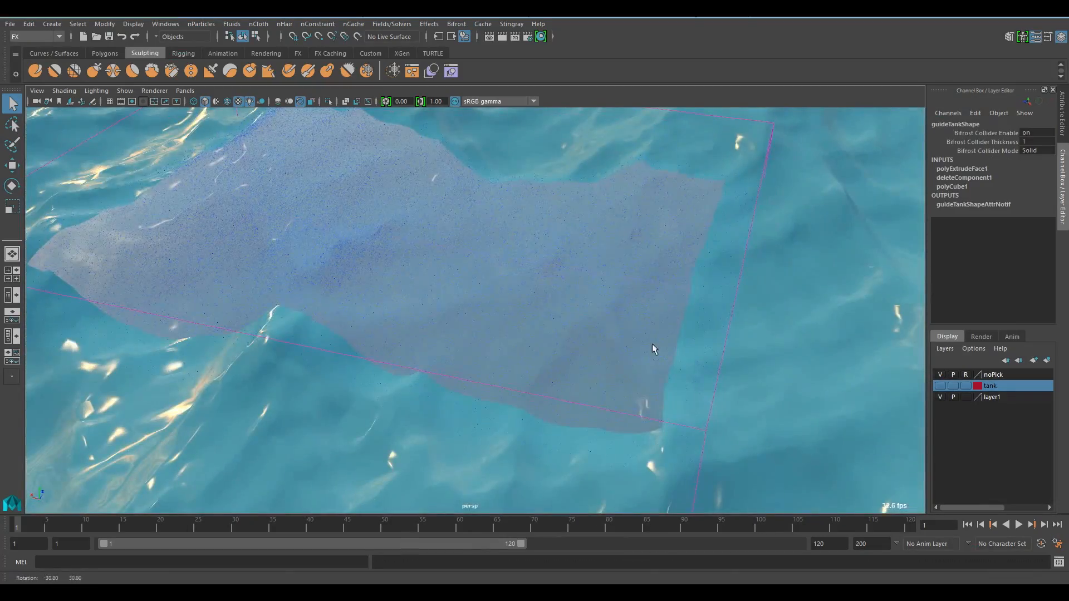
Select the guideSmall mesh together with the Bifrost liquid and add the mesh as a Bifrost guide.
left_click(685, 279)
left_click_drag(679, 282, 713, 321, "alt")
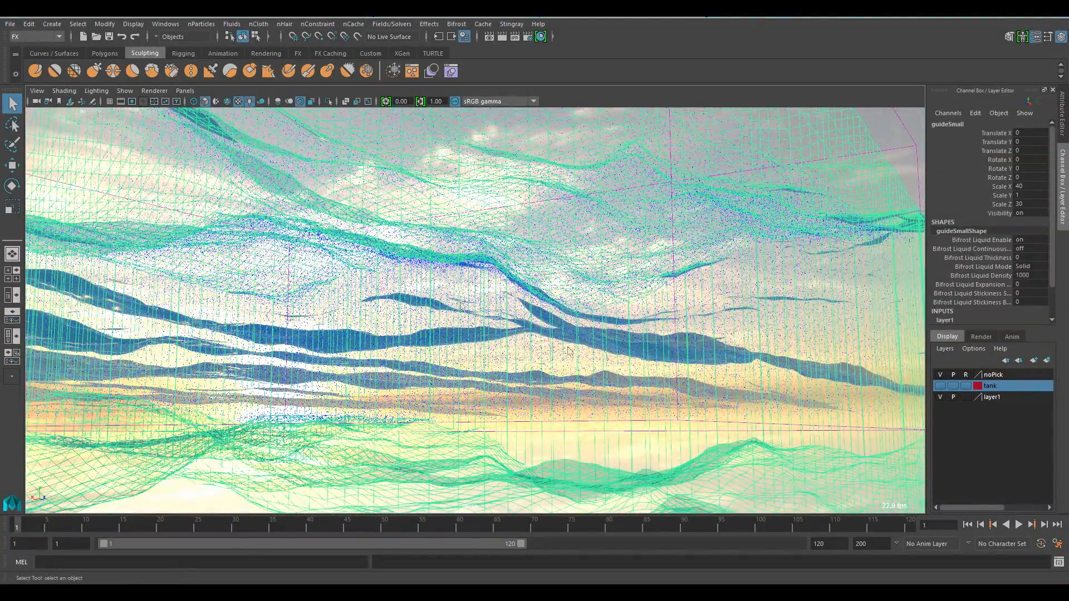
left_click_drag(528, 336, 497, 382, "alt")
left_click(457, 23)
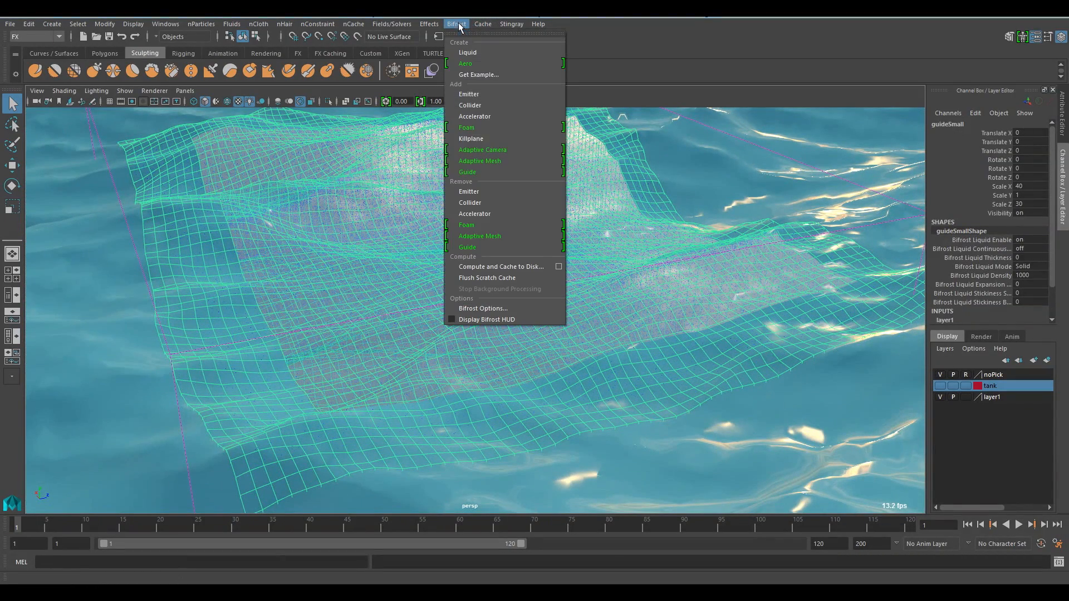
left_click(525, 172)
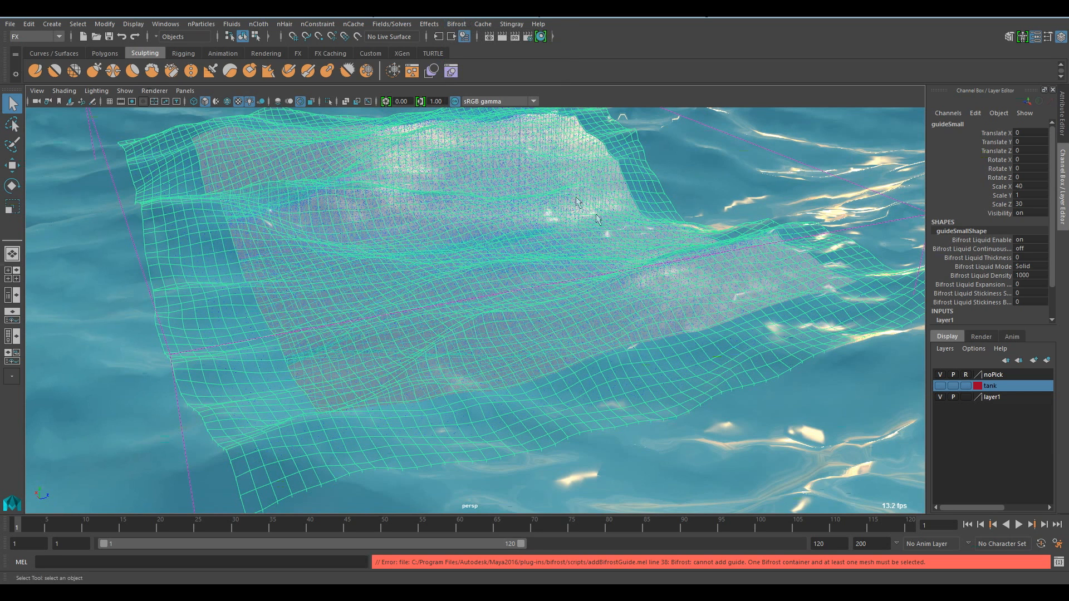
left_click(849, 187, "shift")
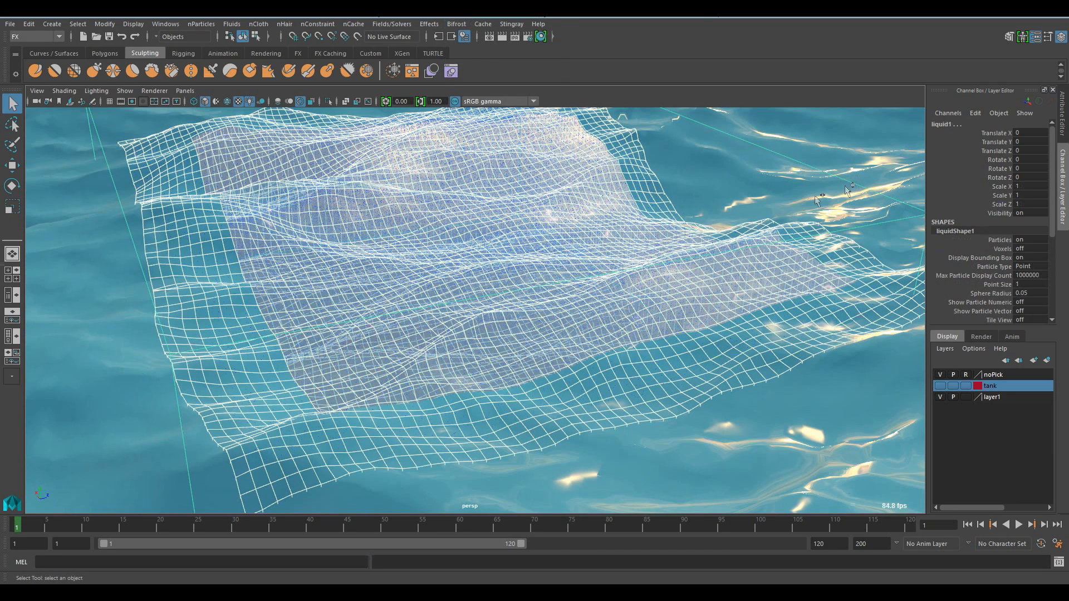
left_click(460, 25)
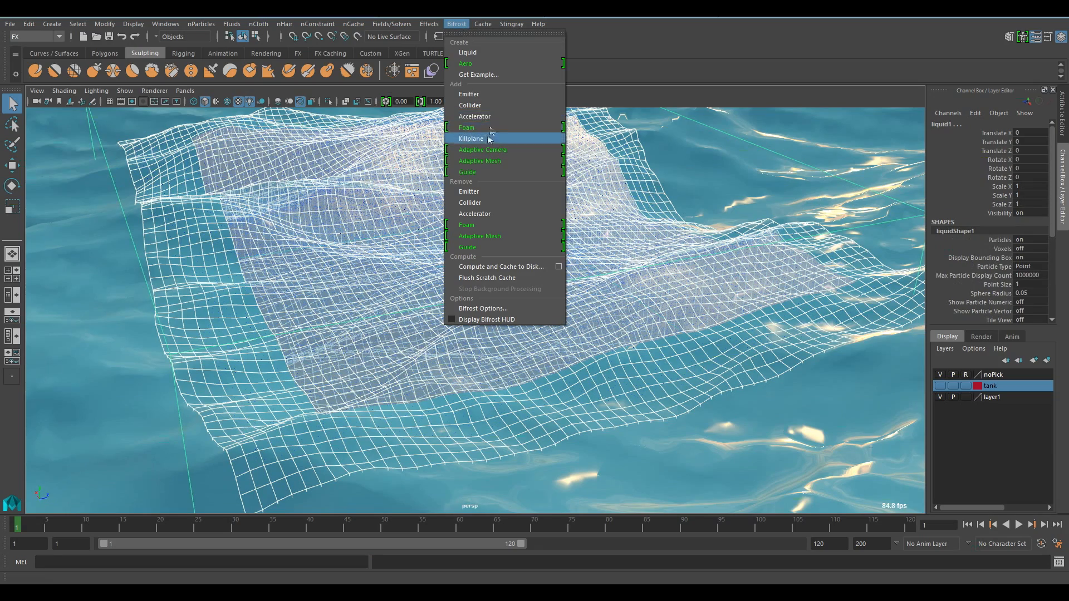
left_click(476, 167)
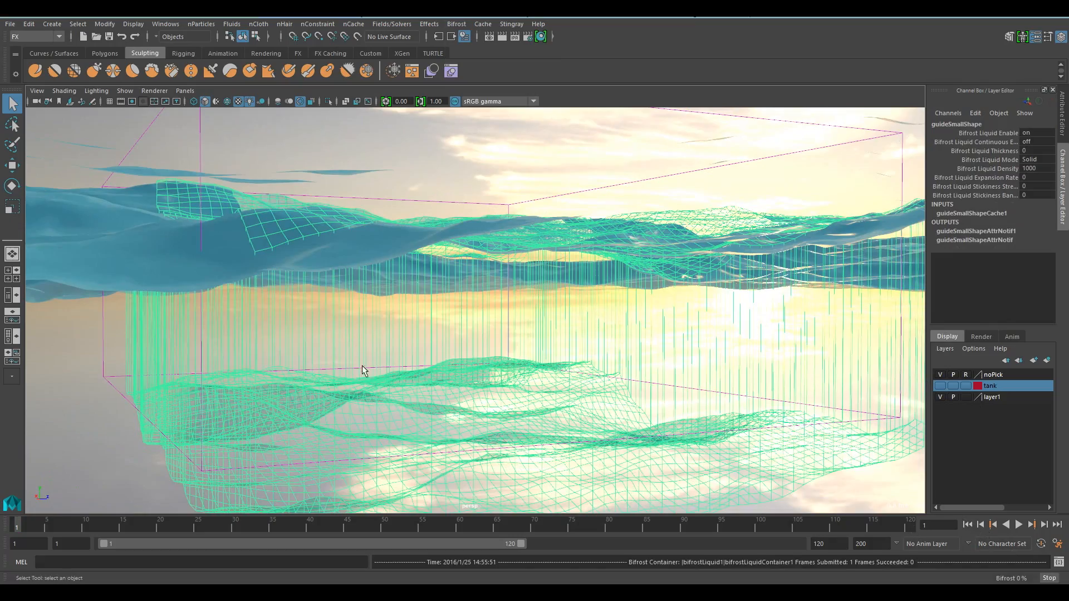
Select the liquid, enable Guided Simulation on bifrostLiquidContainer1, and expand its Input settings.
left_click_drag(536, 347, 380, 366, "alt")
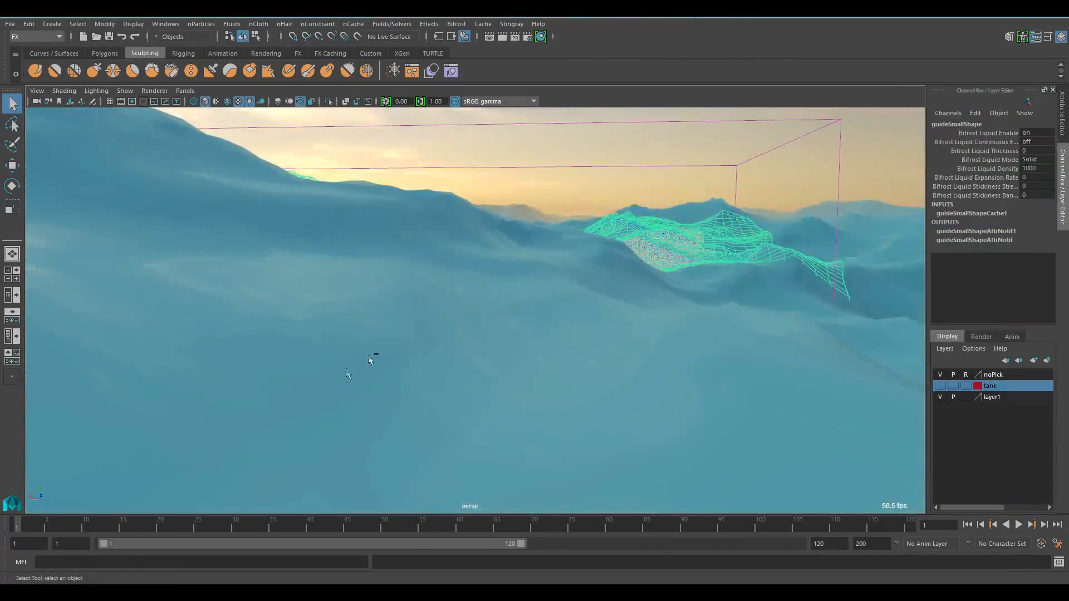
key("ctrl+a")
key("4")
left_click(943, 124)
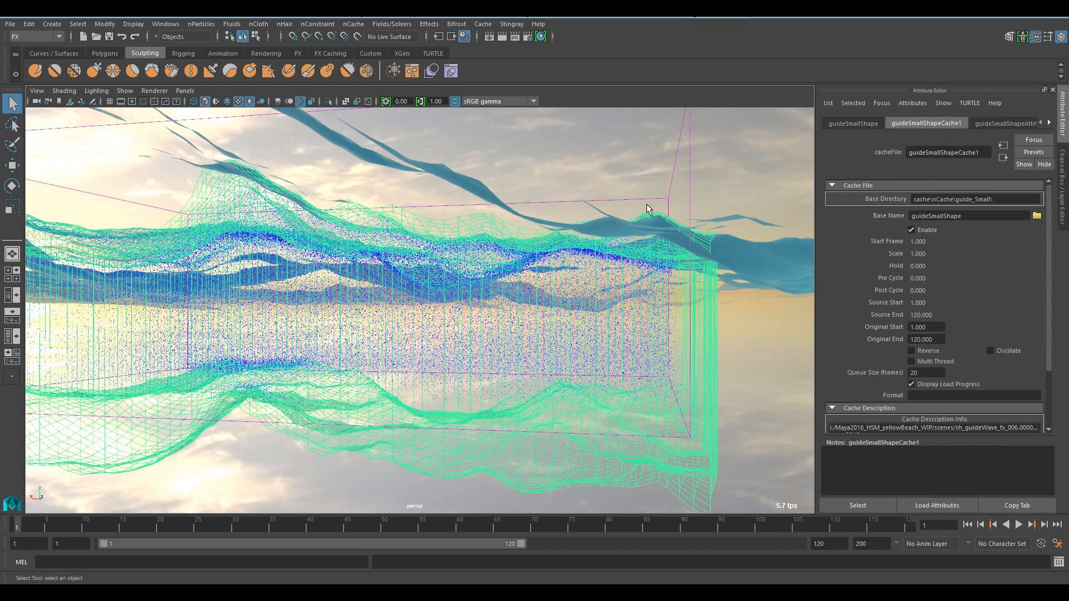
left_click(749, 189)
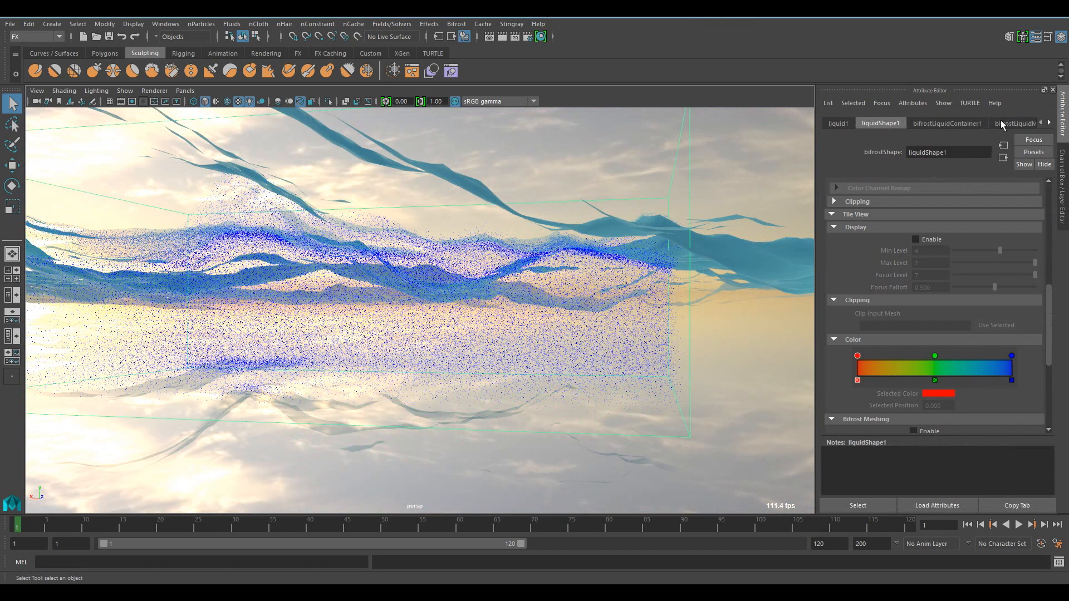
left_click(1000, 123)
left_click(944, 126)
scroll(999, 368, "down", 3)
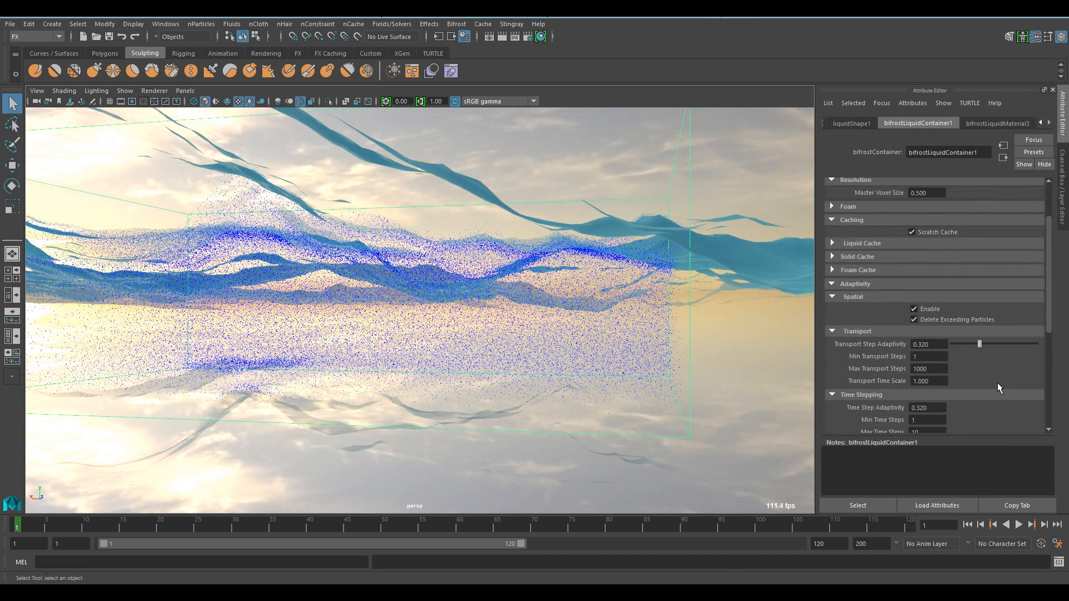
scroll(958, 322, "down", 6)
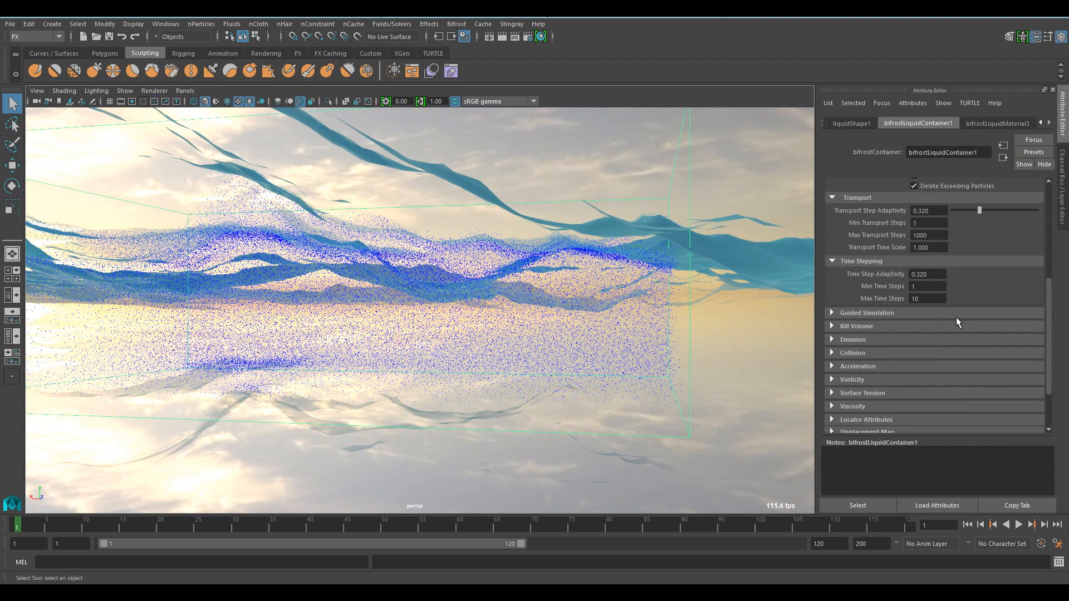
left_click(912, 315)
left_click(926, 326)
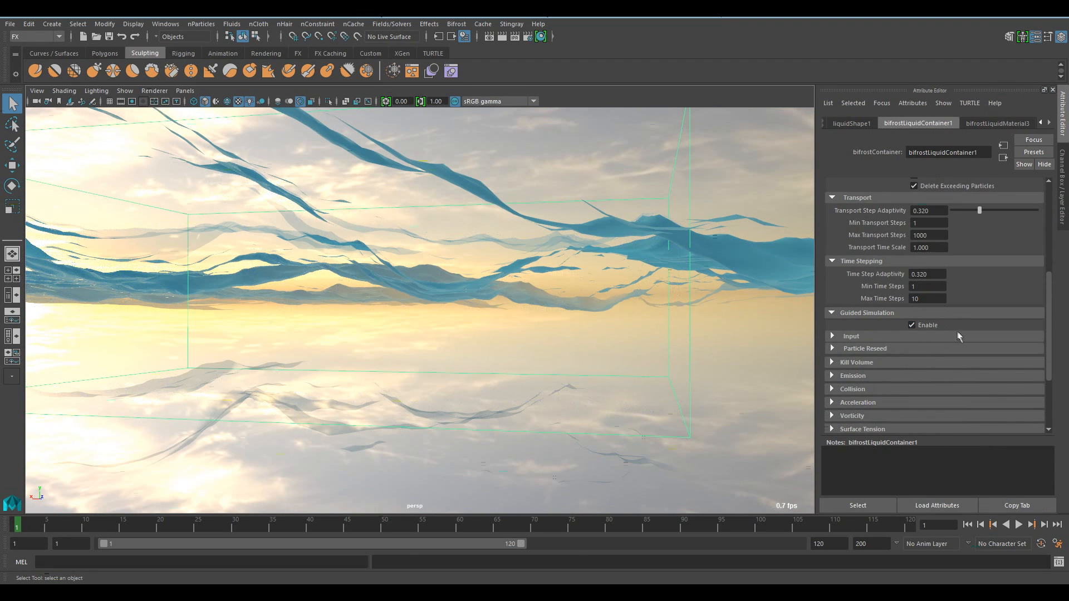
left_click(901, 336)
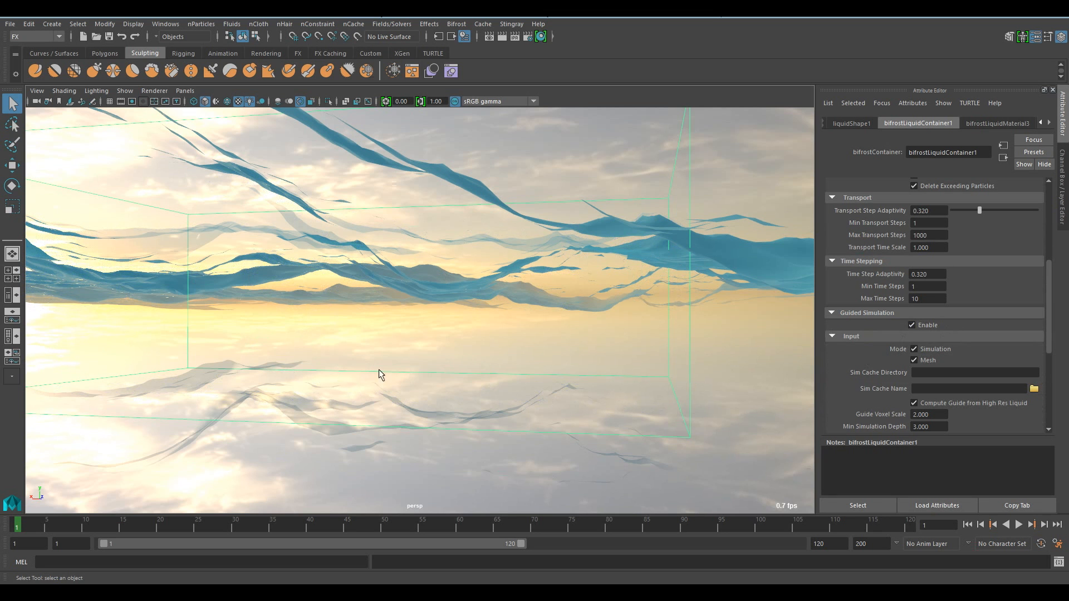
Recompute the guided liquid from the start frame and examine the particle layer from above and below the water.
left_click(967, 528)
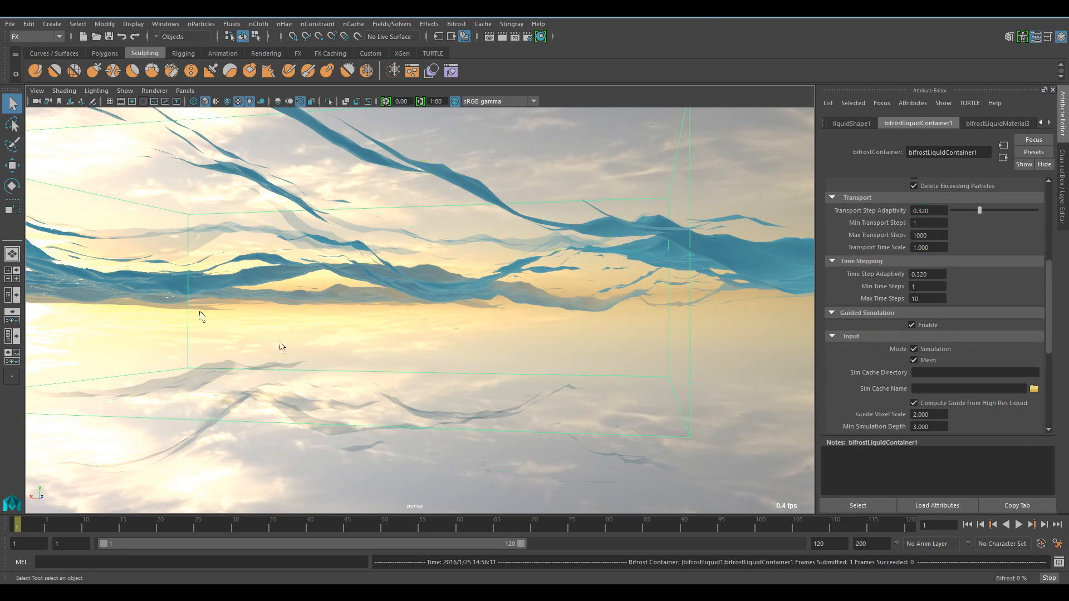
middle_click_drag(341, 320, 406, 330, "alt")
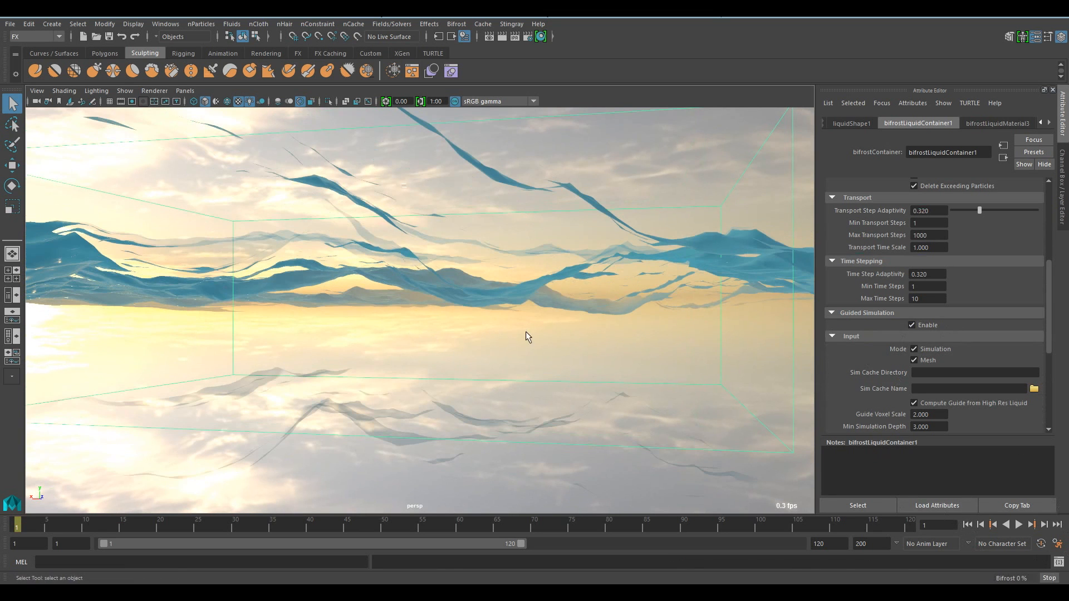
left_click_drag(596, 306, 307, 256, "alt")
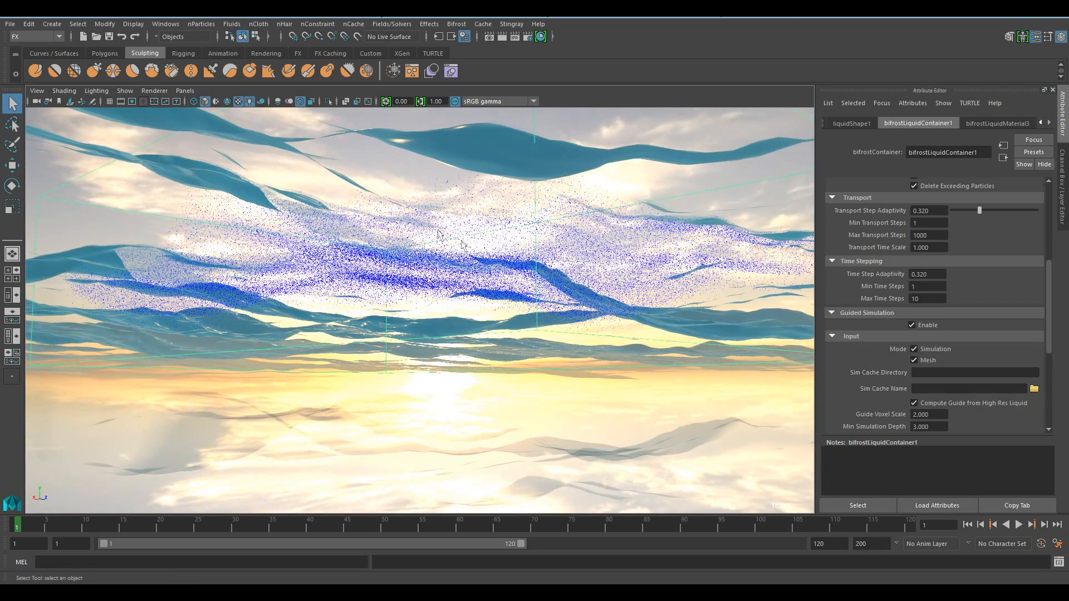
left_click_drag(445, 241, 484, 268, "alt")
right_click_drag(485, 267, 392, 294, "alt")
left_click_drag(391, 294, 374, 293, "alt")
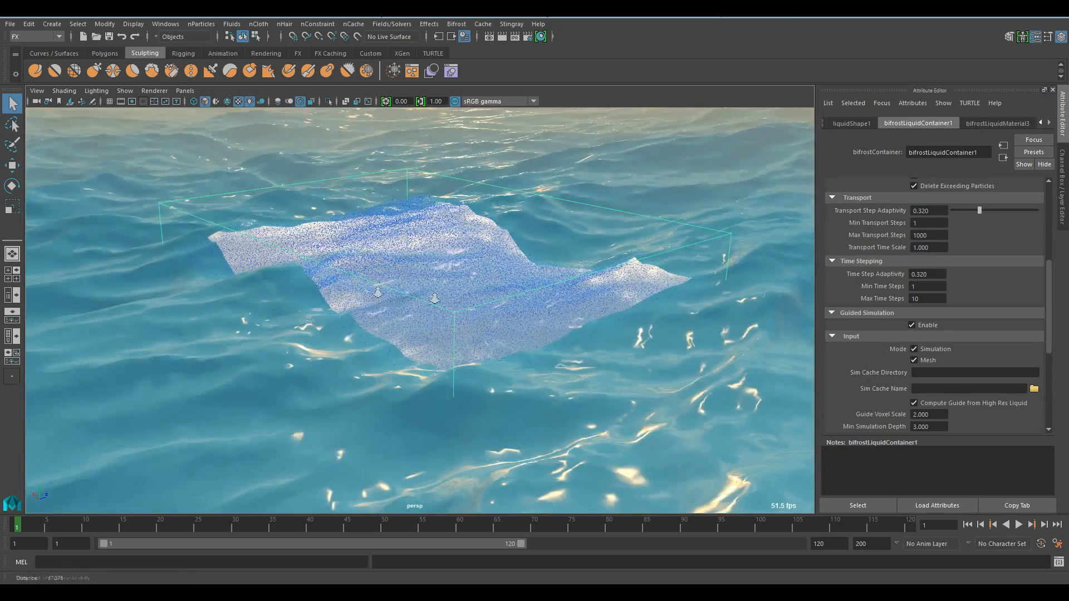
right_click_drag(375, 294, 541, 340, "alt")
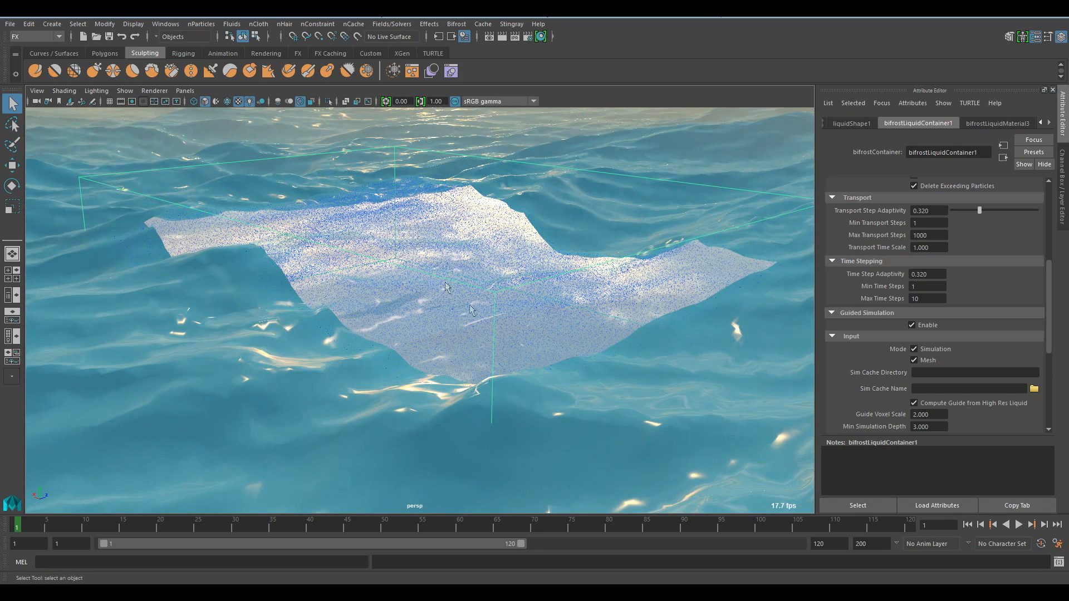
left_click_drag(721, 278, 362, 282, "alt")
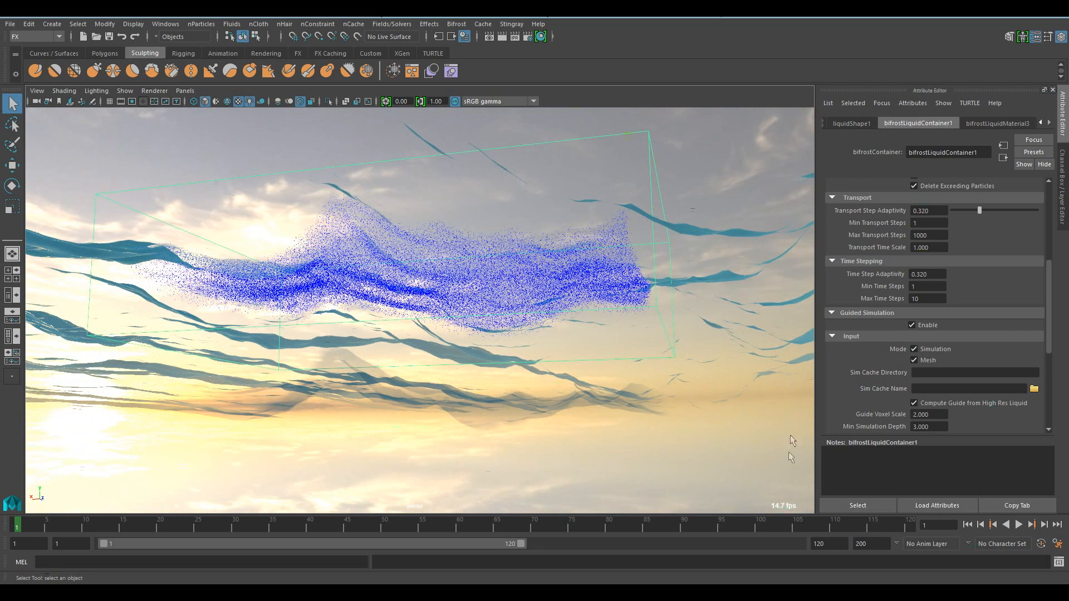
Compare the particle depth with the guideSmall mesh from below by selecting both, and clear the selection.
middle_click_drag(653, 369, 523, 286, "alt")
right_click_drag(523, 286, 375, 361, "alt")
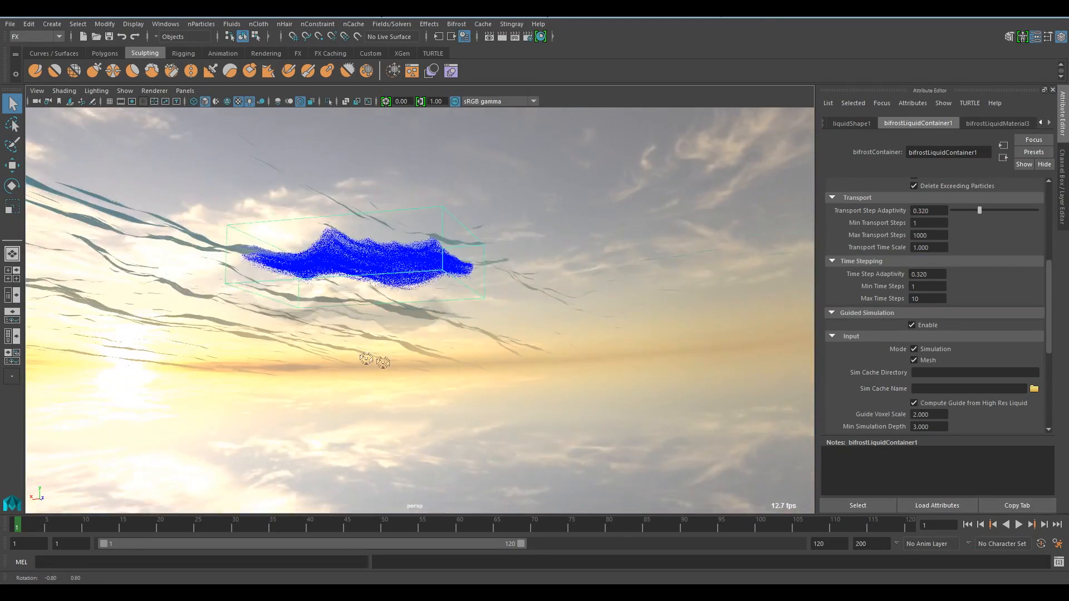
left_click_drag(375, 360, 409, 367, "alt")
middle_click_drag(604, 446, 632, 227, "alt")
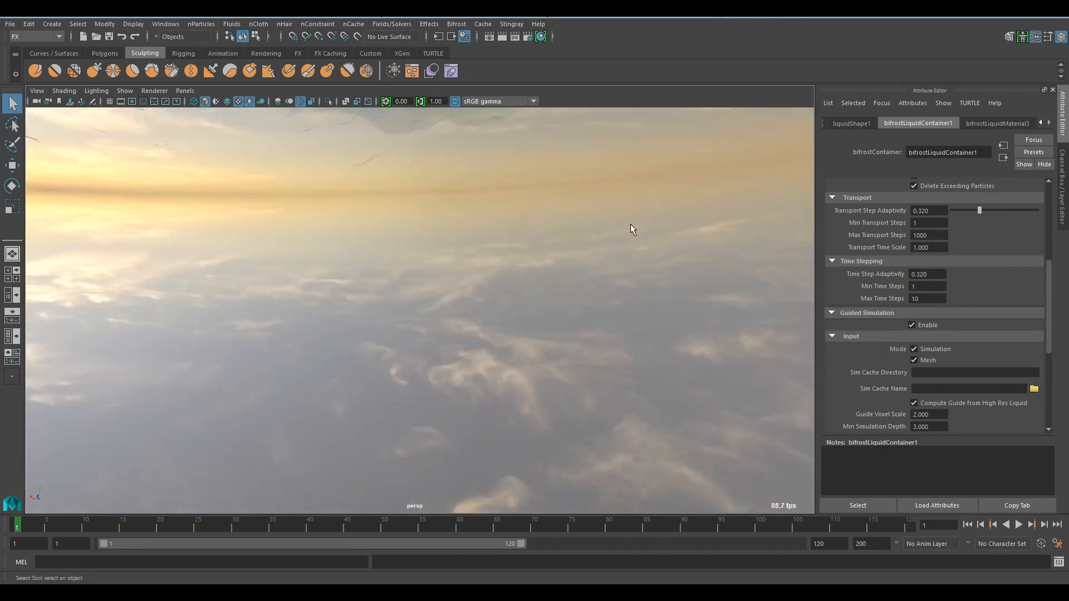
middle_click_drag(530, 239, 546, 211, "alt")
left_click_drag(589, 237, 551, 212)
middle_click_drag(550, 237, 554, 294, "alt")
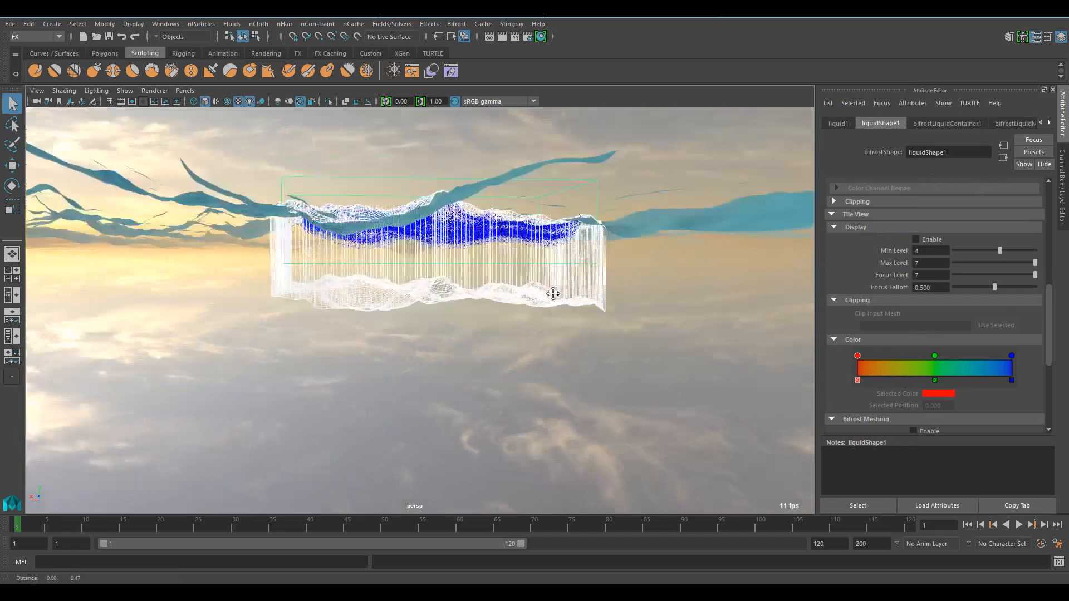
left_click_drag(554, 293, 540, 293, "alt")
right_click_drag(540, 294, 546, 299, "alt")
left_click_drag(547, 298, 557, 303, "alt")
left_click(703, 330)
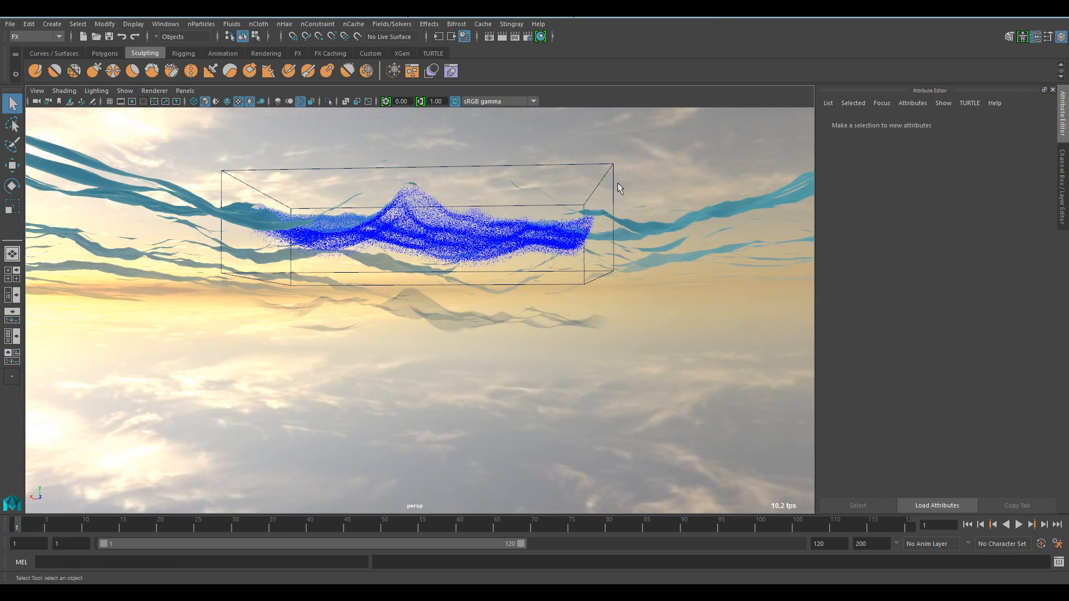
Select the liquid and add a Bifrost killplane to it.
left_click_drag(624, 184, 622, 183)
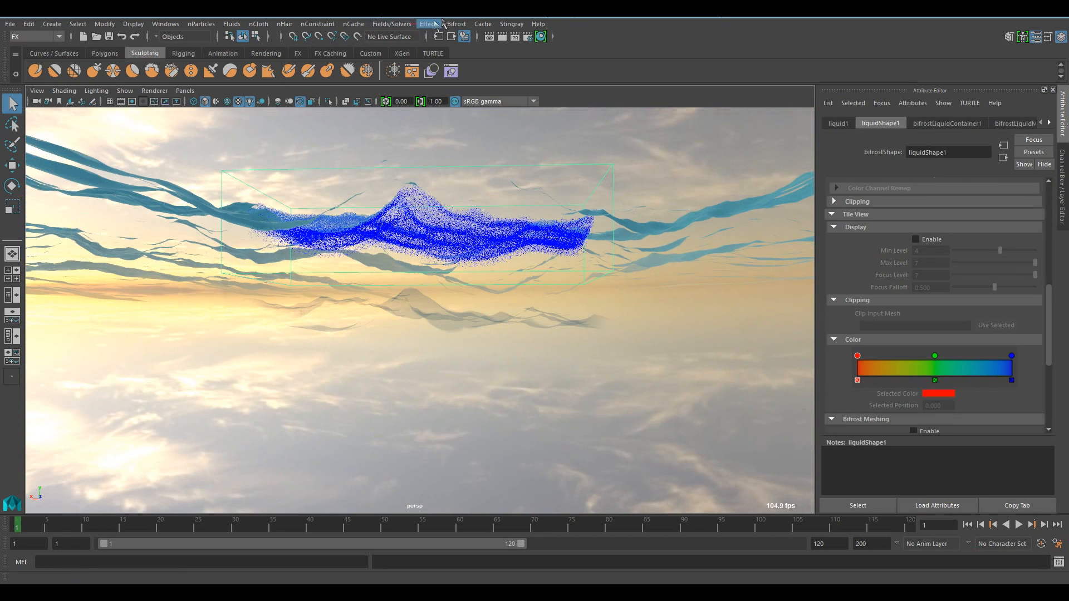
left_click(458, 24)
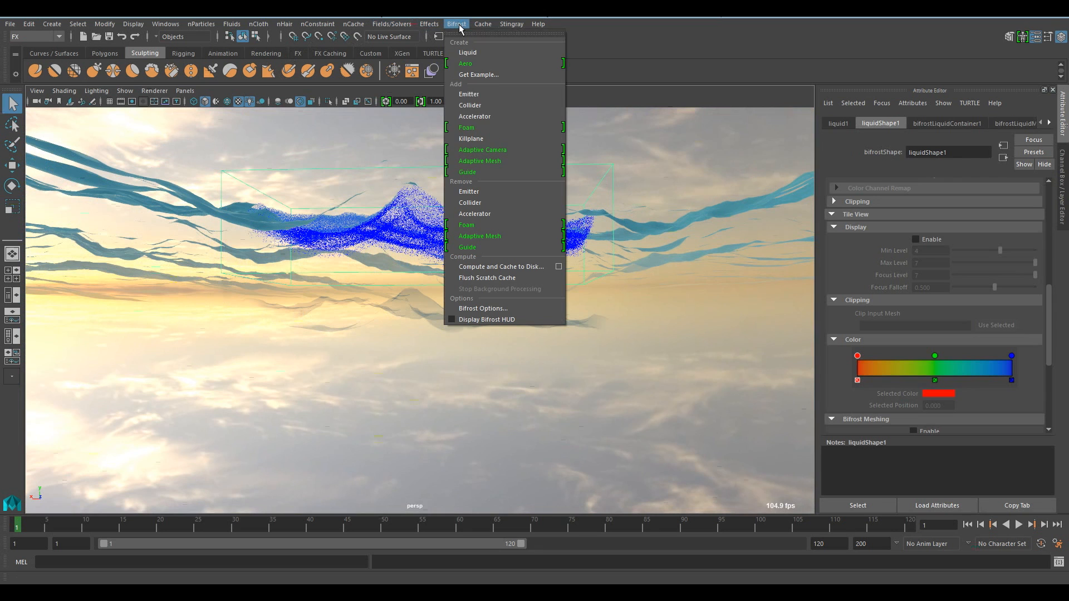
left_click(499, 139)
Look for the new killplane around the liquid's bounding box, above and below the ocean surface.
mouse_move(460, 301)
left_mouse_down("alt")
mouse_move(437, 301)
mouse_move(463, 284)
left_mouse_up("alt")
right_click_drag(491, 305, 793, 351, "alt")
left_click_drag(356, 319, 371, 322, "alt")
right_click_drag(378, 324, 779, 335, "alt")
left_click_drag(501, 346, 493, 335, "alt")
right_click_drag(411, 322, 563, 334, "alt")
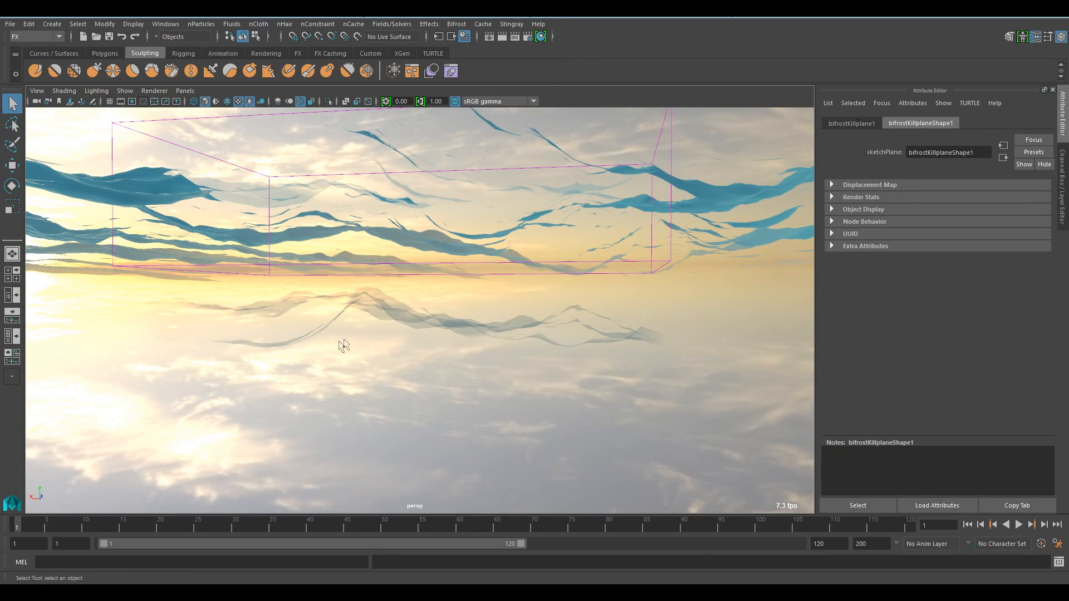
right_click_drag(568, 295, 487, 282, "alt")
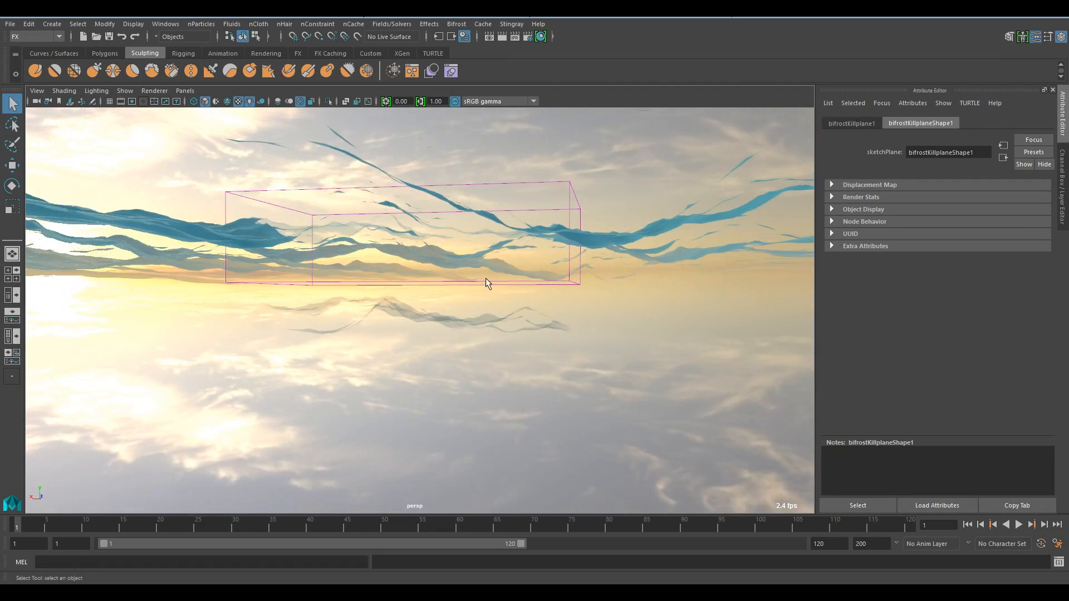
left_click_drag(425, 306, 433, 303, "alt")
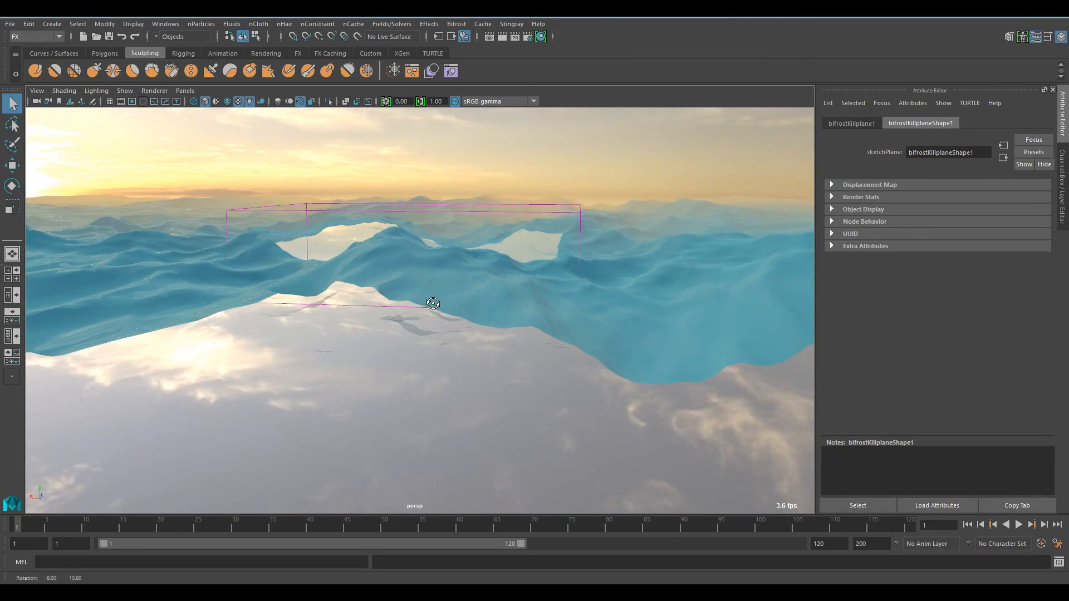
left_click_drag(196, 342, 489, 336, "alt")
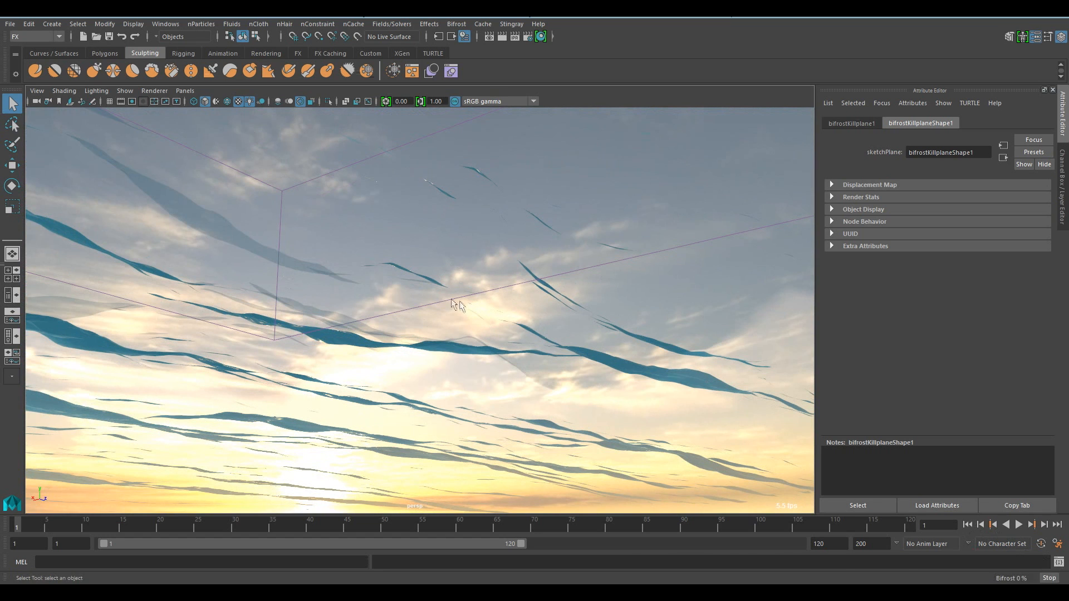
Show the Outliner beside the perspective view and switch the viewport to the Legacy Default renderer.
left_click(12, 295)
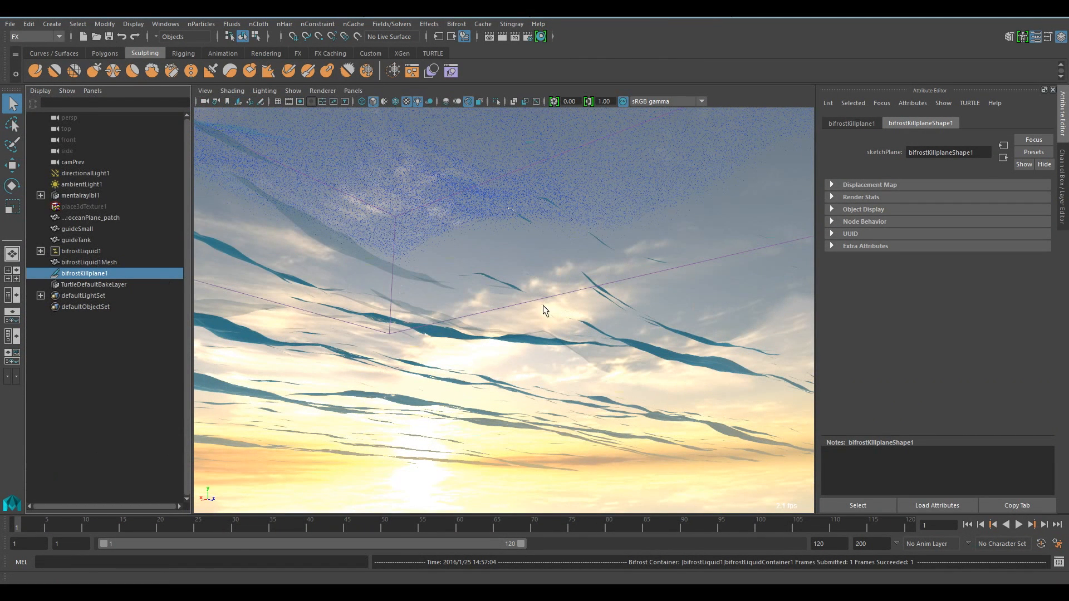
left_click_drag(570, 326, 520, 333, "alt")
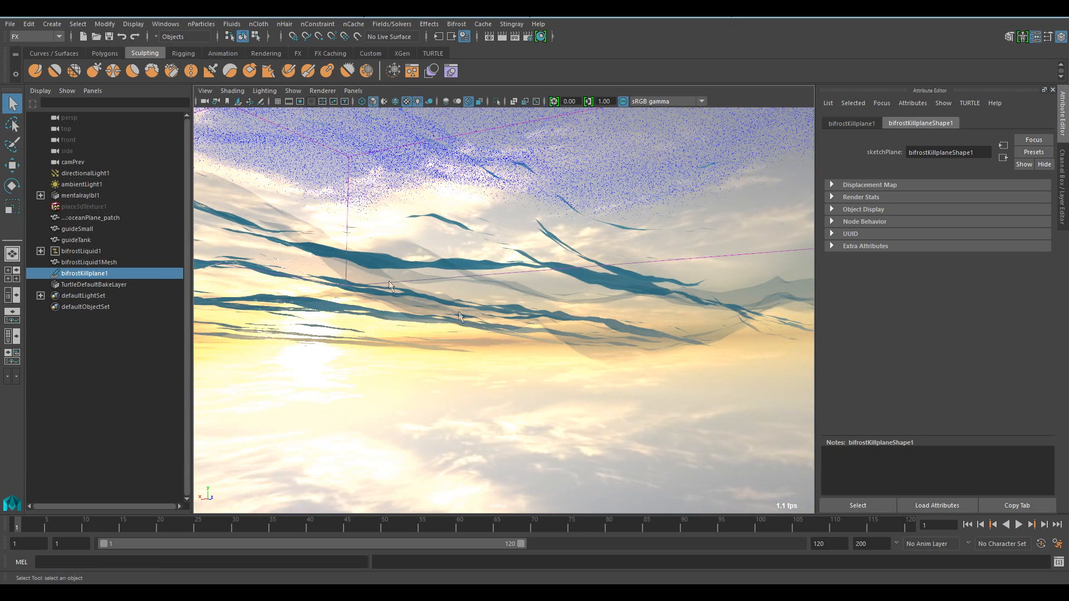
left_click(323, 90)
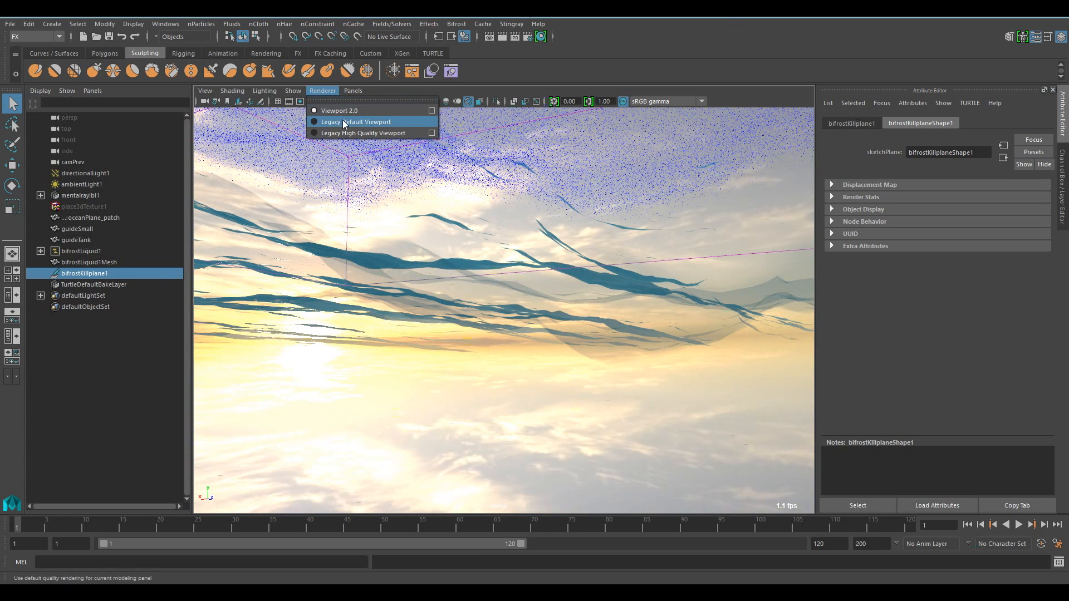
left_click(344, 122)
right_click_drag(685, 336, 418, 331, "alt")
left_click_drag(439, 337, 473, 329, "alt")
right_click_drag(664, 351, 629, 345, "alt")
Make all object types visible in the viewport and display the scene in wireframe.
left_click(293, 91)
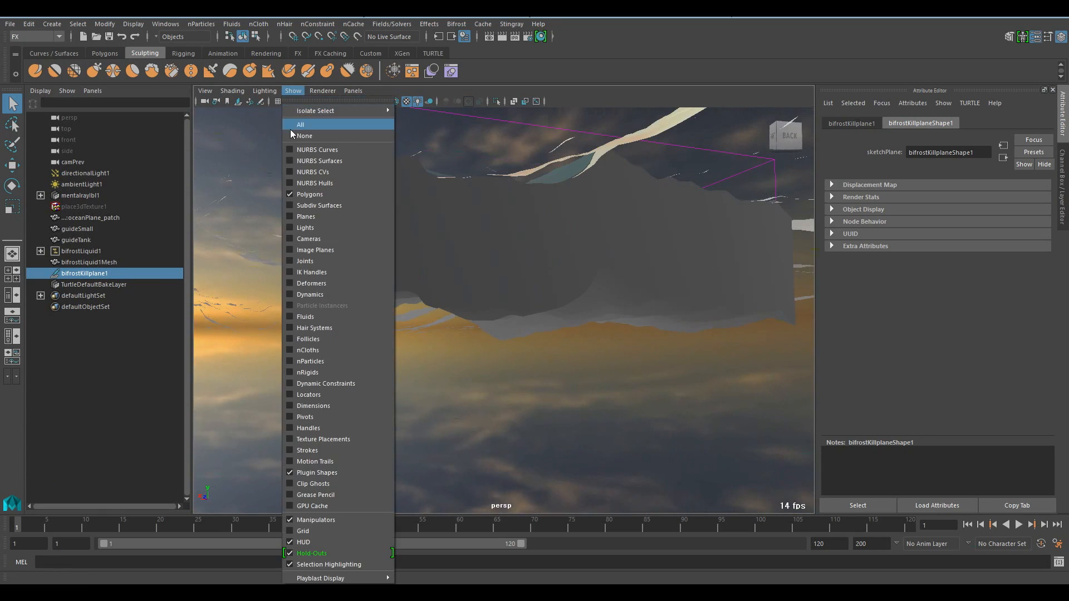
left_click(307, 127)
left_click_drag(587, 268, 520, 265, "alt")
right_click_drag(521, 265, 597, 273, "alt")
key("4")
left_click_drag(488, 272, 546, 252, "alt")
Return the renderer to Viewport 2.0 and frame the liquid's bounding box from the side.
left_click(322, 90)
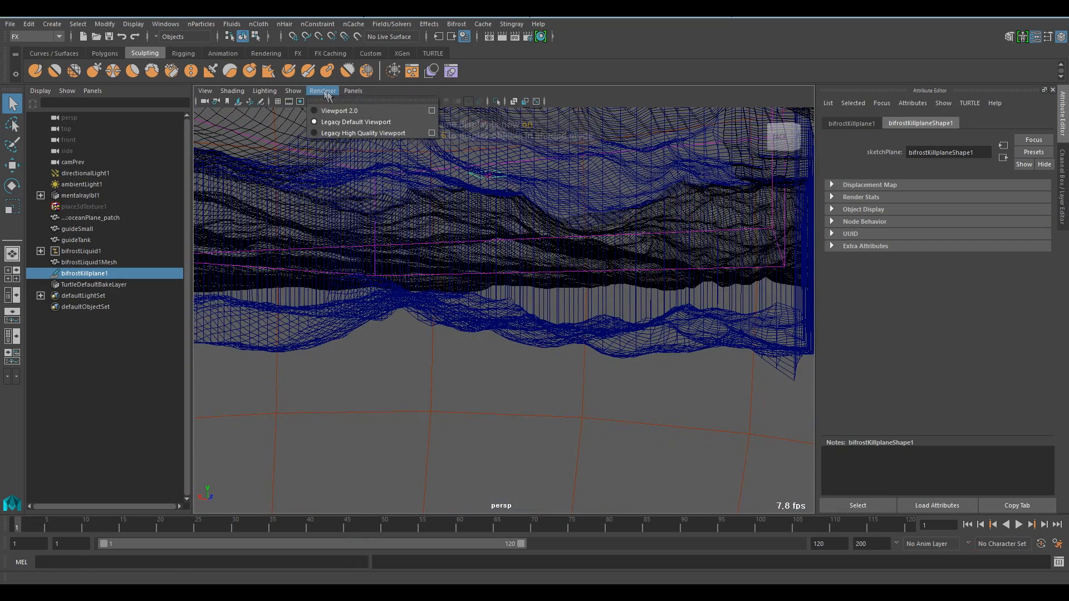
left_click(337, 111)
left_click_drag(571, 222, 480, 250, "alt")
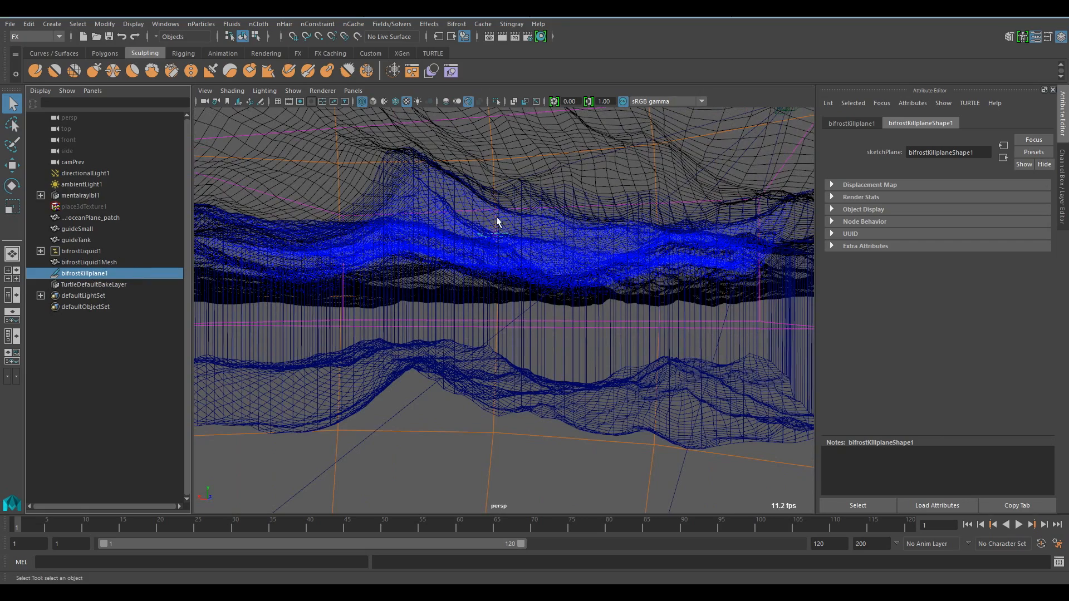
right_click_drag(574, 231, 425, 282, "alt")
left_click_drag(424, 282, 508, 288, "alt")
right_click_drag(508, 288, 651, 304, "alt")
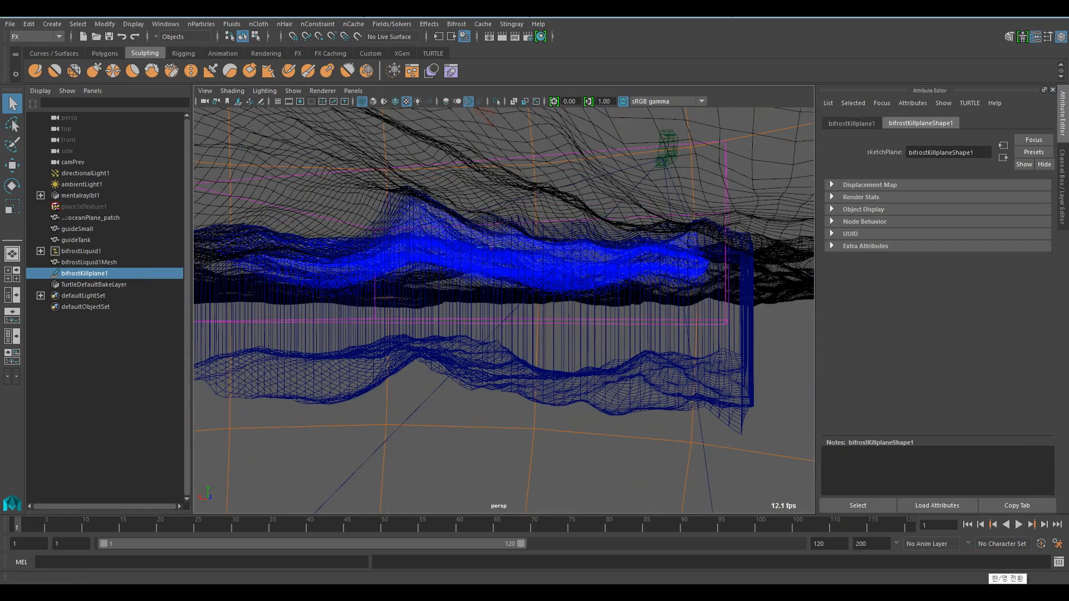
Move bifrostKillplane1 straight down to just below the liquid's bounding box.
key("w")
right_click_drag(497, 239, 508, 212, "alt")
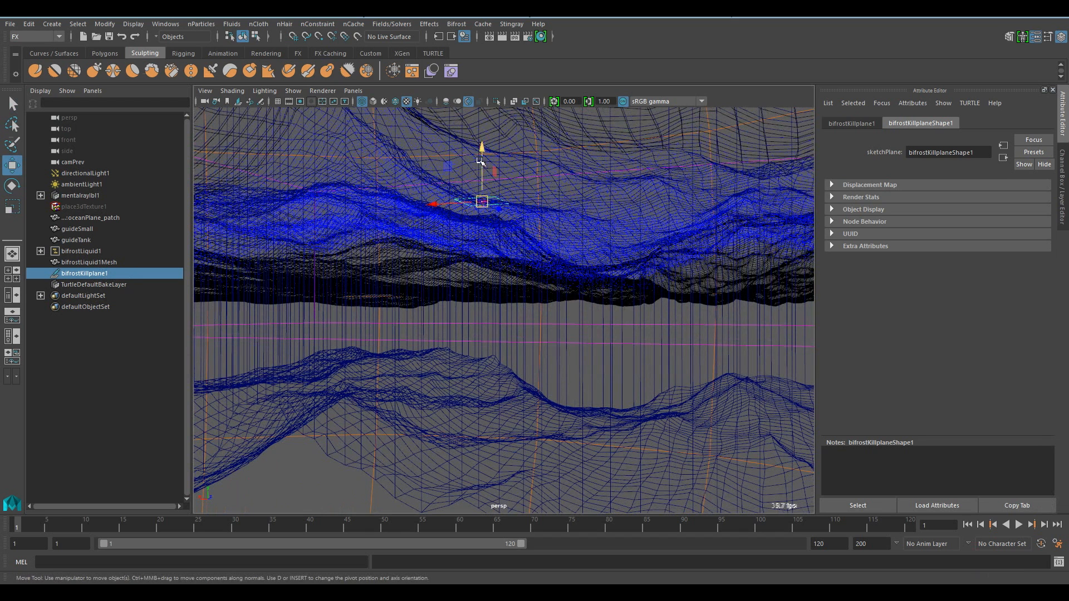
left_click_drag(482, 149, 498, 298)
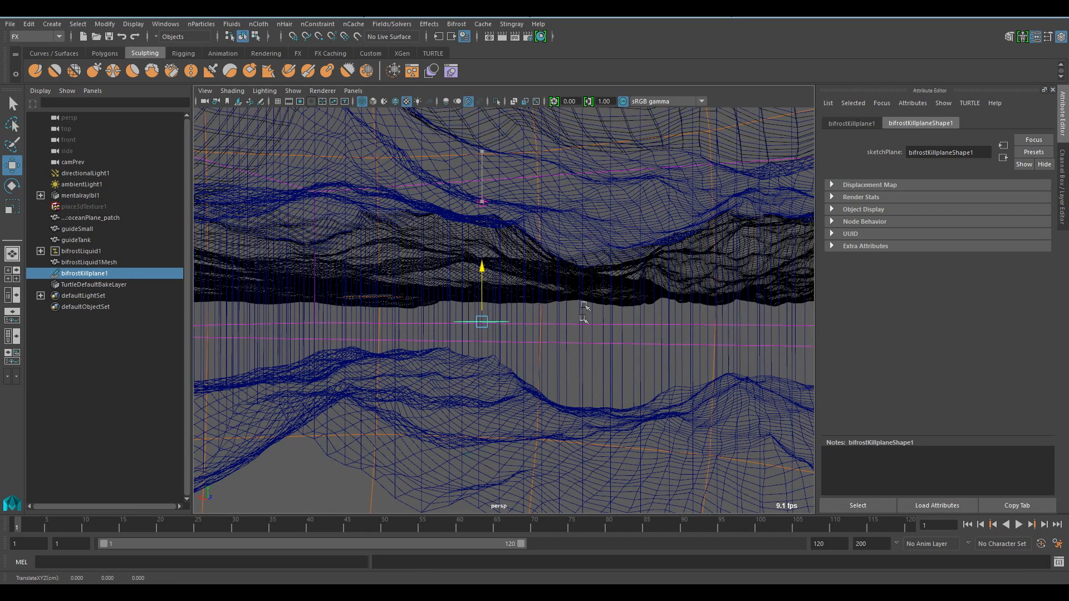
middle_click_drag(569, 341, 566, 342)
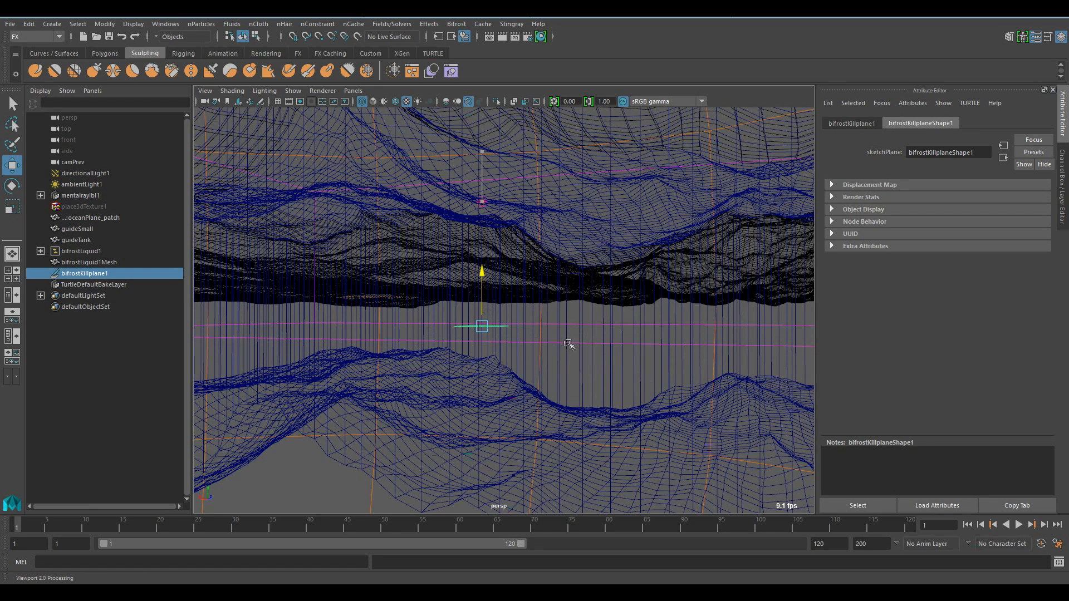
middle_click_drag(597, 359, 566, 366)
Restore textured shaded display and recompute the liquid from the start frame with the lowered killplane.
key("6")
mouse_move(559, 366)
left_mouse_down("alt")
mouse_move(490, 349)
mouse_move(490, 311)
mouse_move(591, 246)
mouse_move(595, 295)
mouse_move(517, 303)
left_mouse_up("alt")
right_click_drag(518, 304, 619, 318, "alt")
left_click_drag(619, 318, 464, 332, "alt")
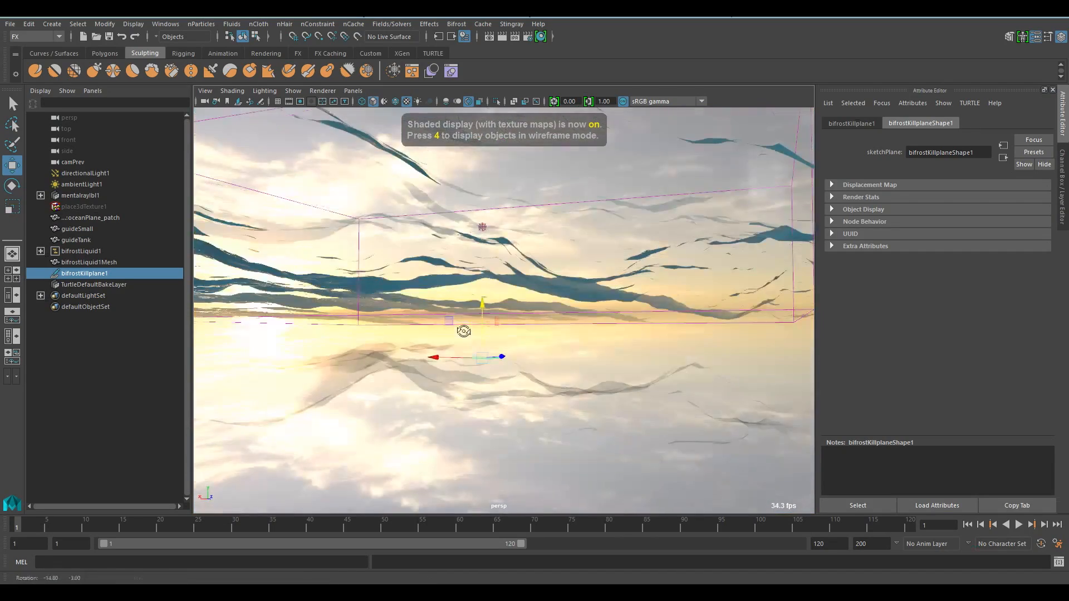
left_click(967, 527)
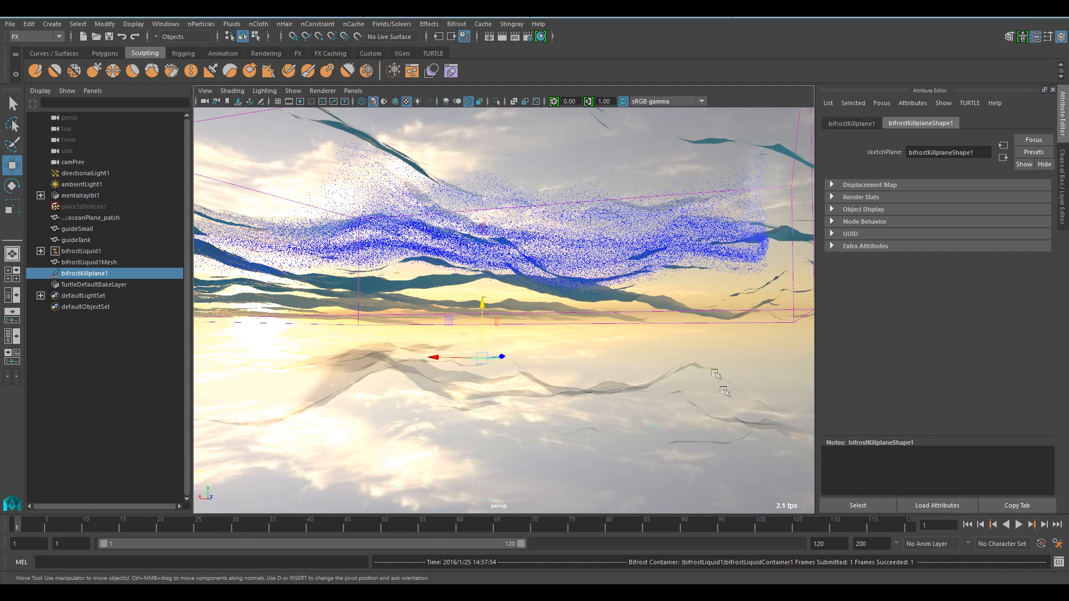
left_click_drag(594, 330, 603, 335, "alt")
right_click_drag(603, 335, 610, 335, "alt")
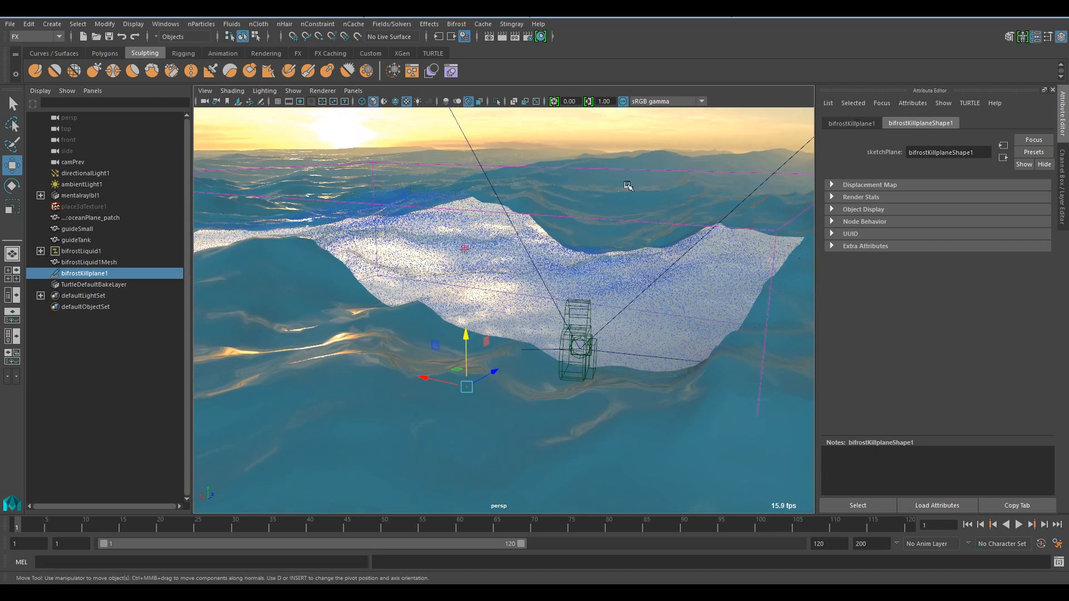
Select the Bifrost liquid's bounding box and add foam to the simulation.
left_click(640, 168)
right_click_drag(664, 303, 613, 299, "alt")
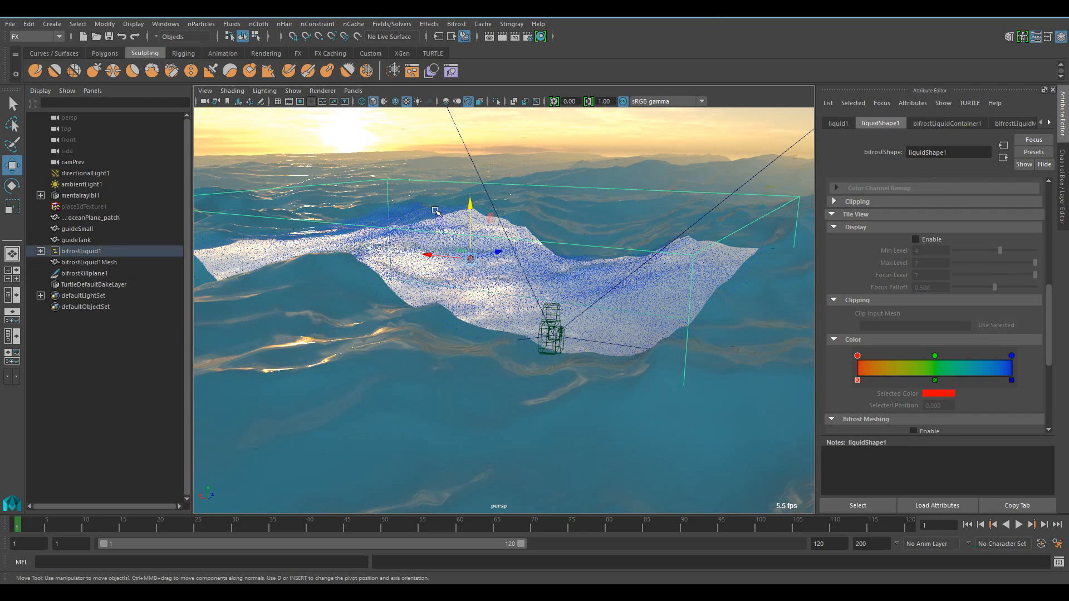
left_click(456, 23)
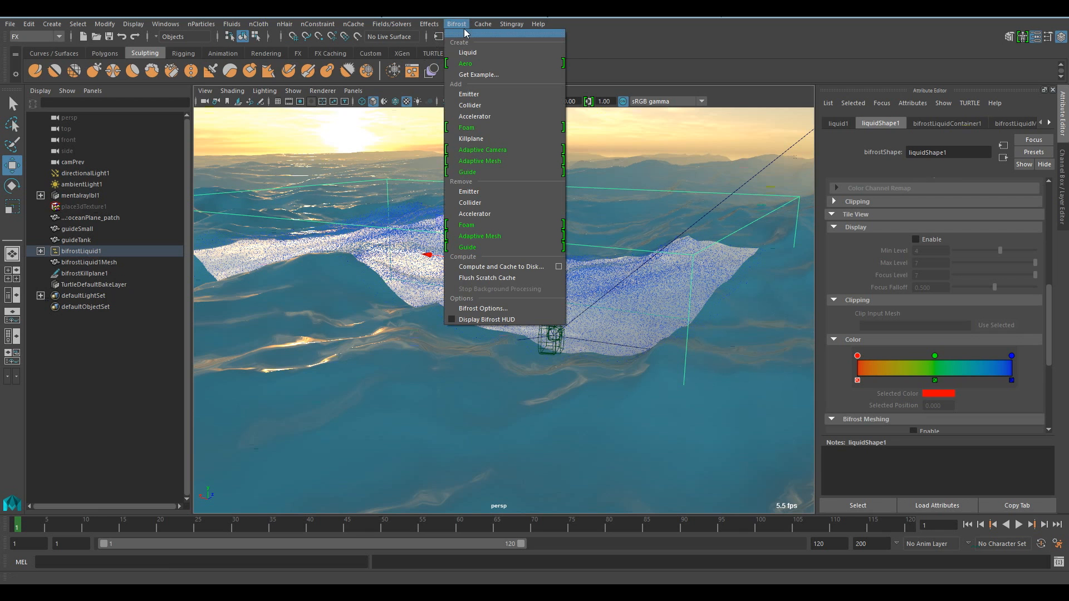
left_click(489, 134)
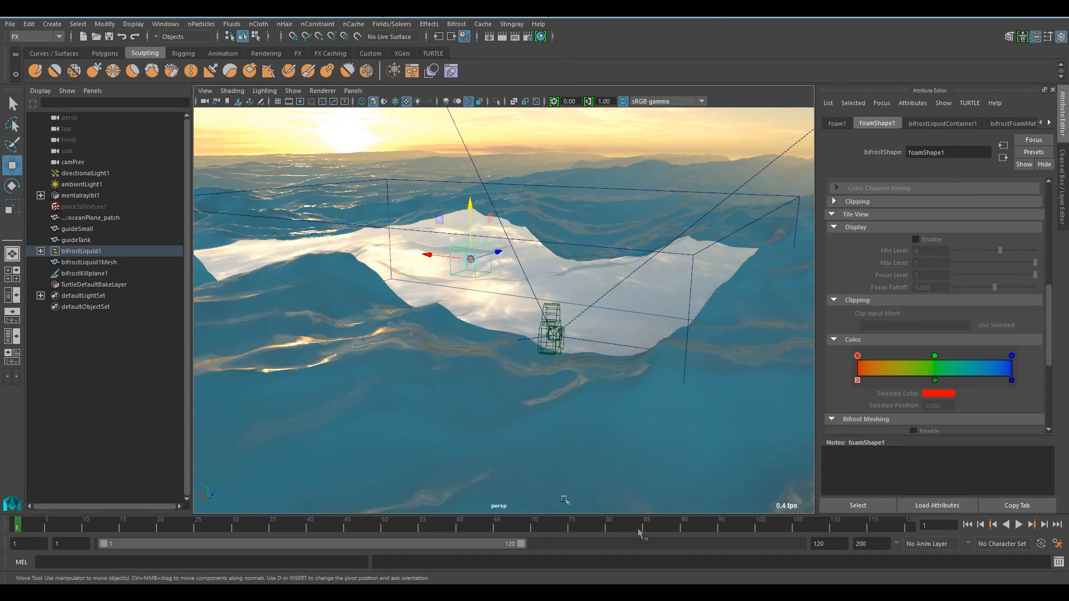
left_click_drag(540, 302, 384, 317, "alt")
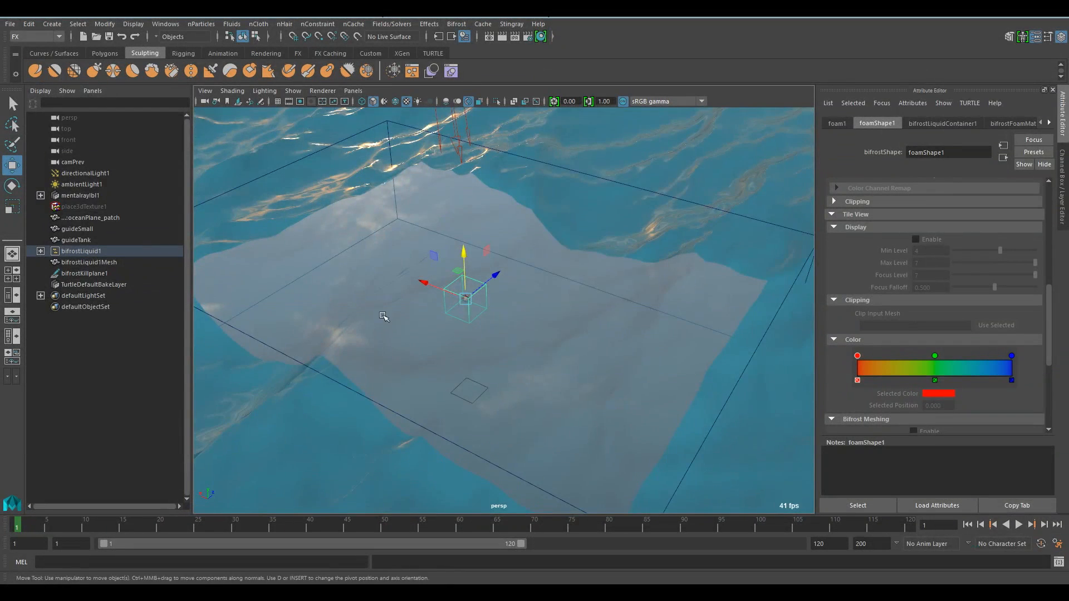
right_click_drag(384, 318, 450, 266, "alt")
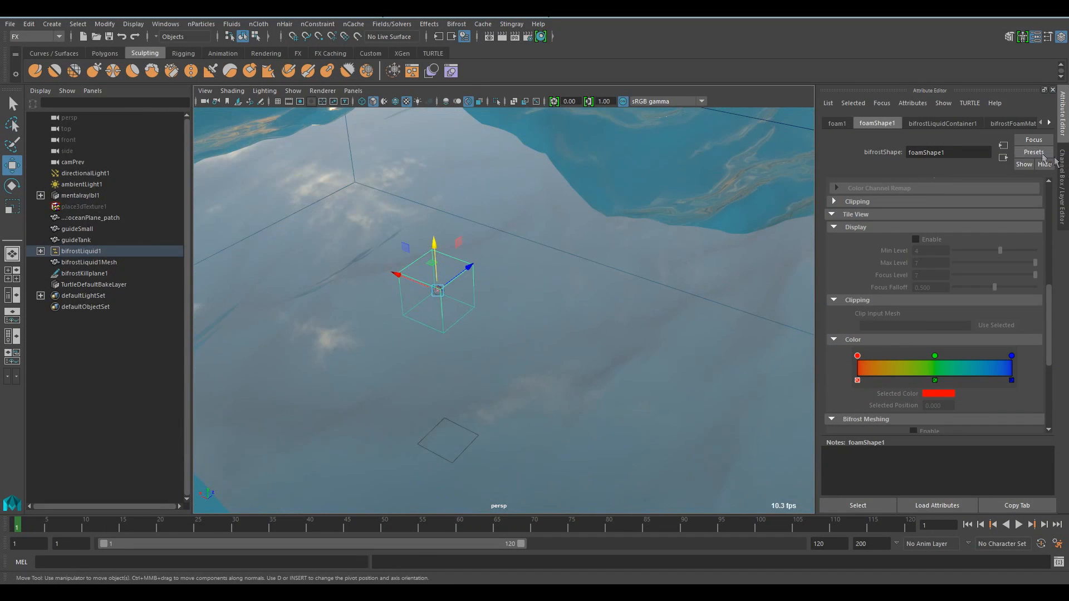
Collapse the Caching section of bifrostLiquidContainer1 and expand its Foam section to examine the foam emission settings.
left_click(943, 123)
scroll(992, 233, "down", 4)
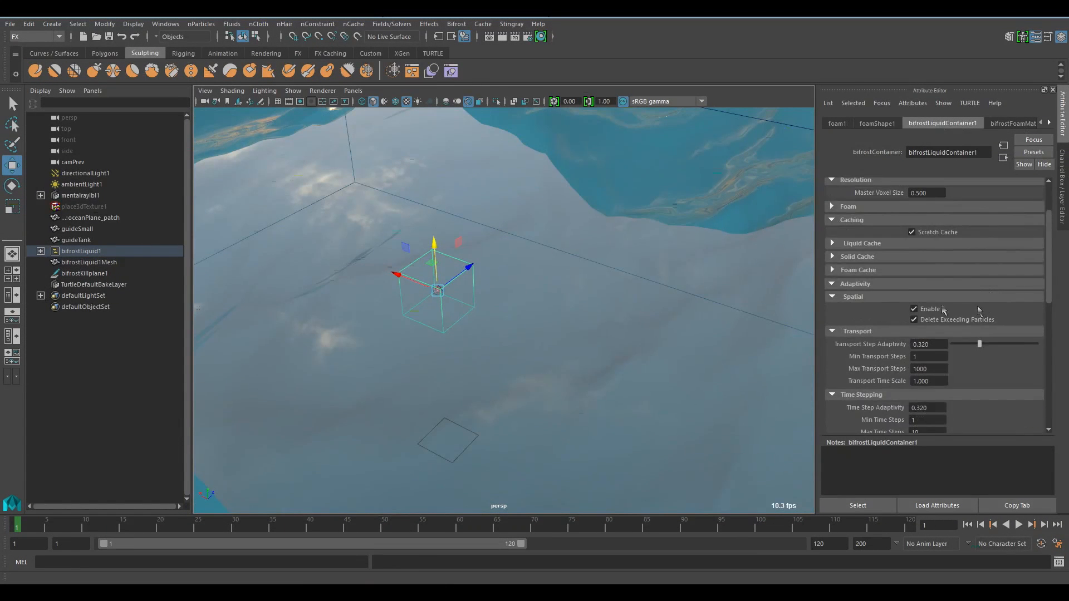
scroll(930, 279, "up", 3)
left_click(847, 287)
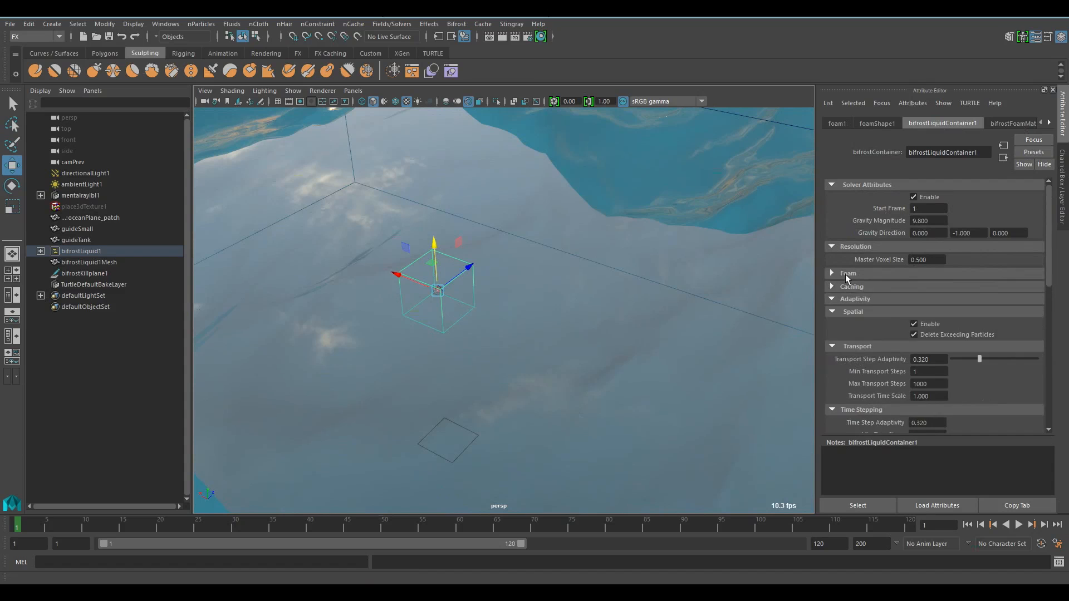
left_click(857, 273)
scroll(969, 323, "down", 3)
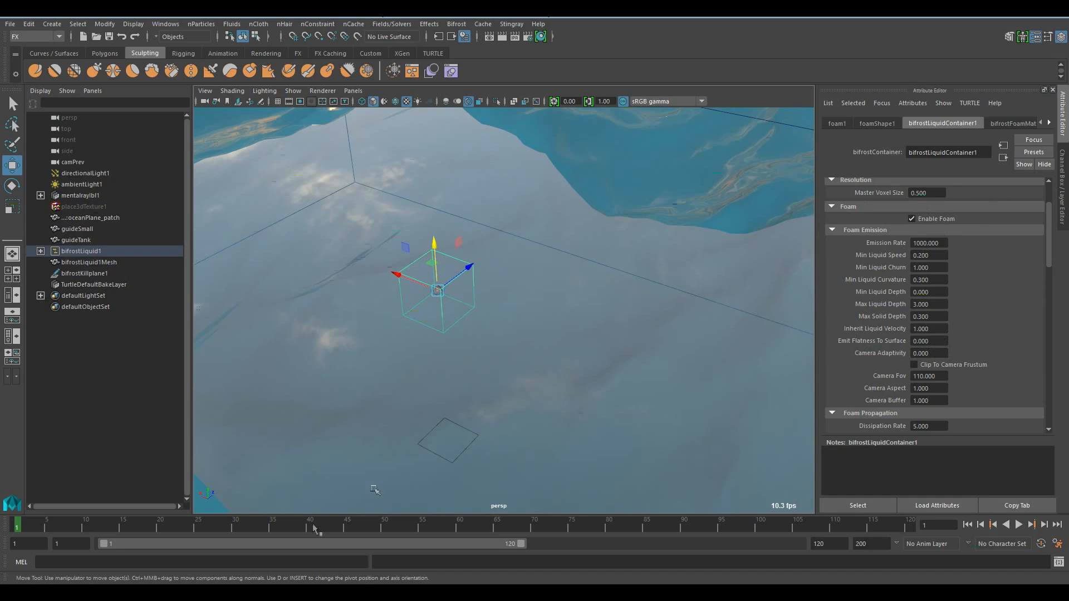
left_click(260, 589)
left_click(287, 554)
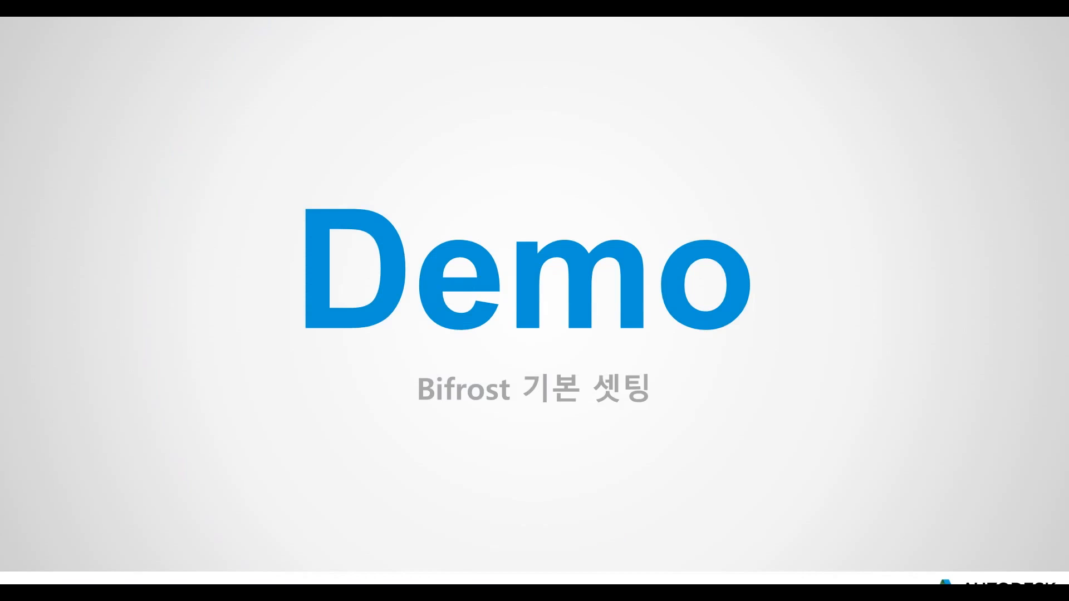
left_click(638, 312)
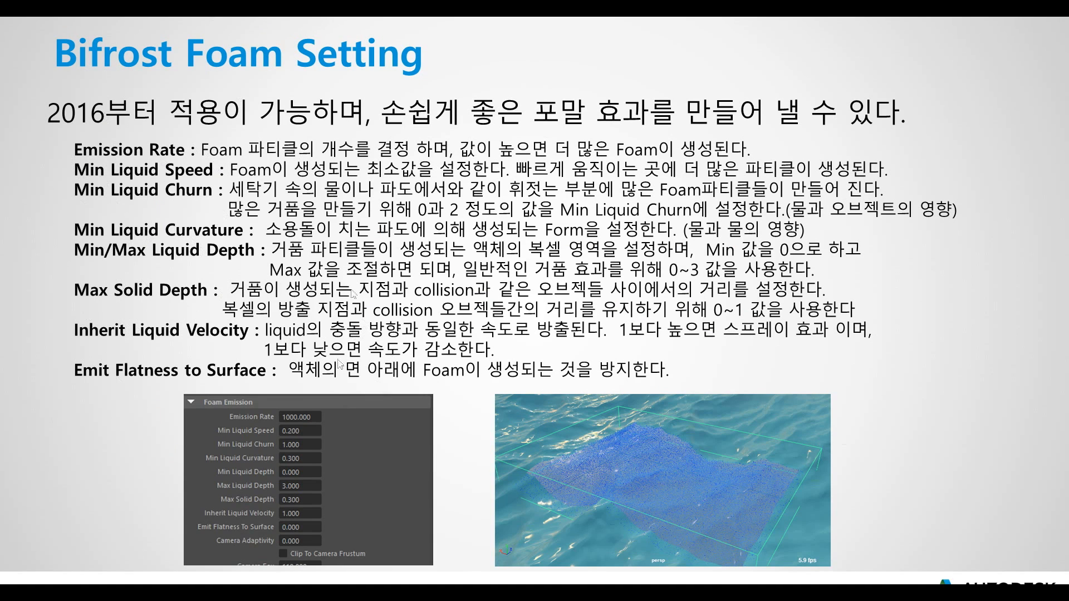
mouse_move(649, 511)
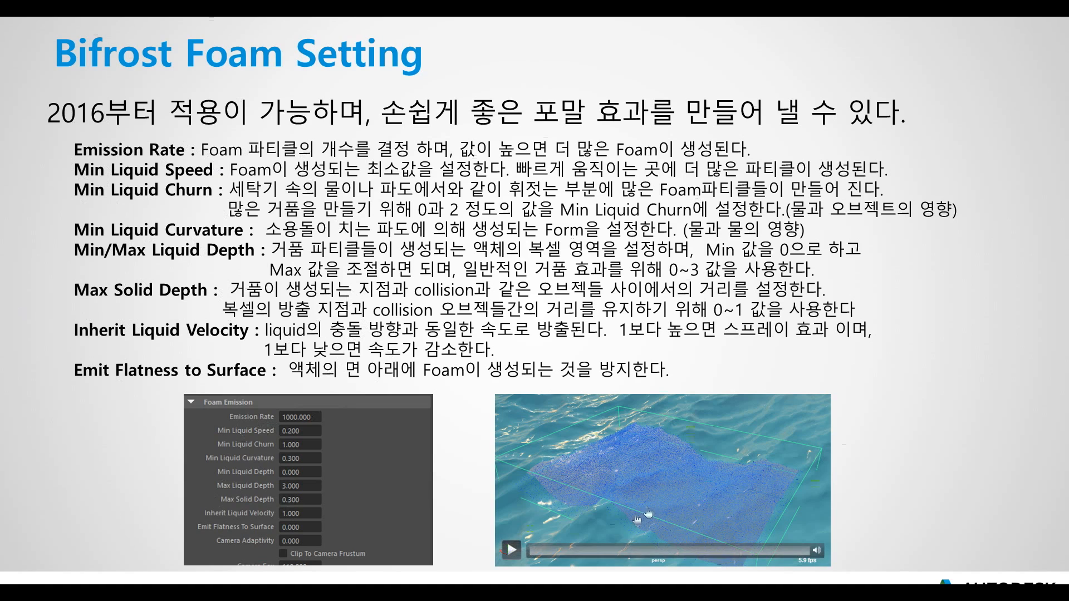
left_click(518, 549)
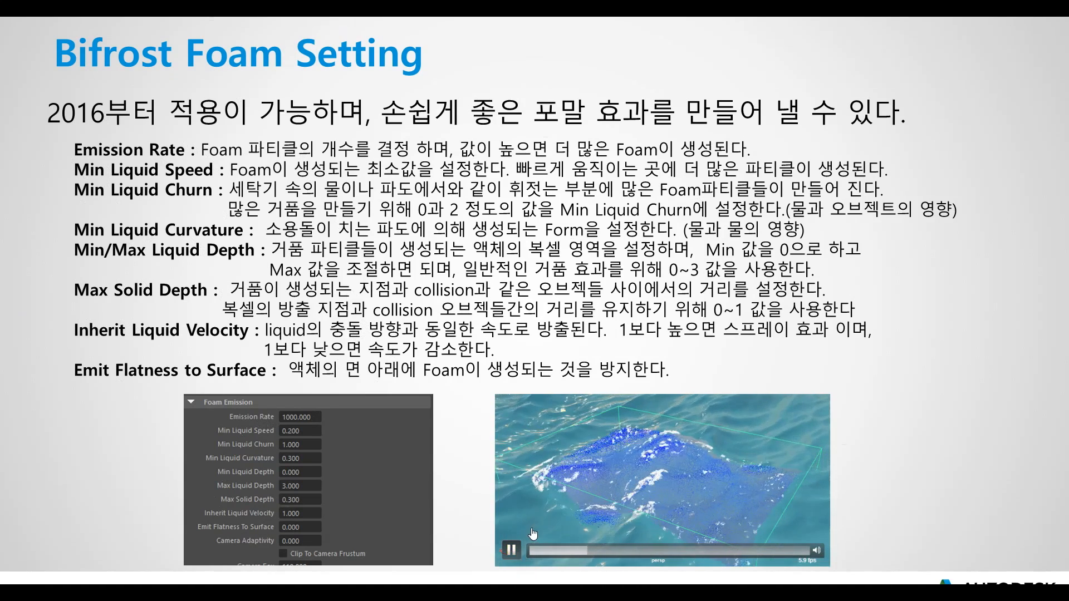